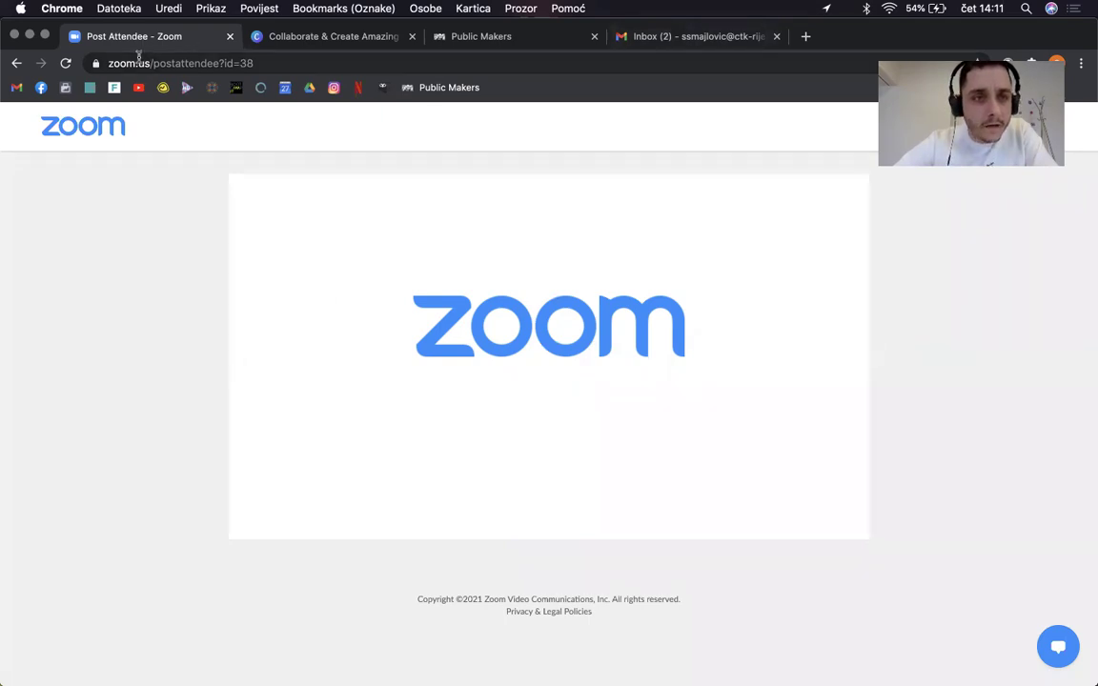
Step: Go to canva.com in Chrome
{"action": "left_click", "coordinate": [138, 61]}
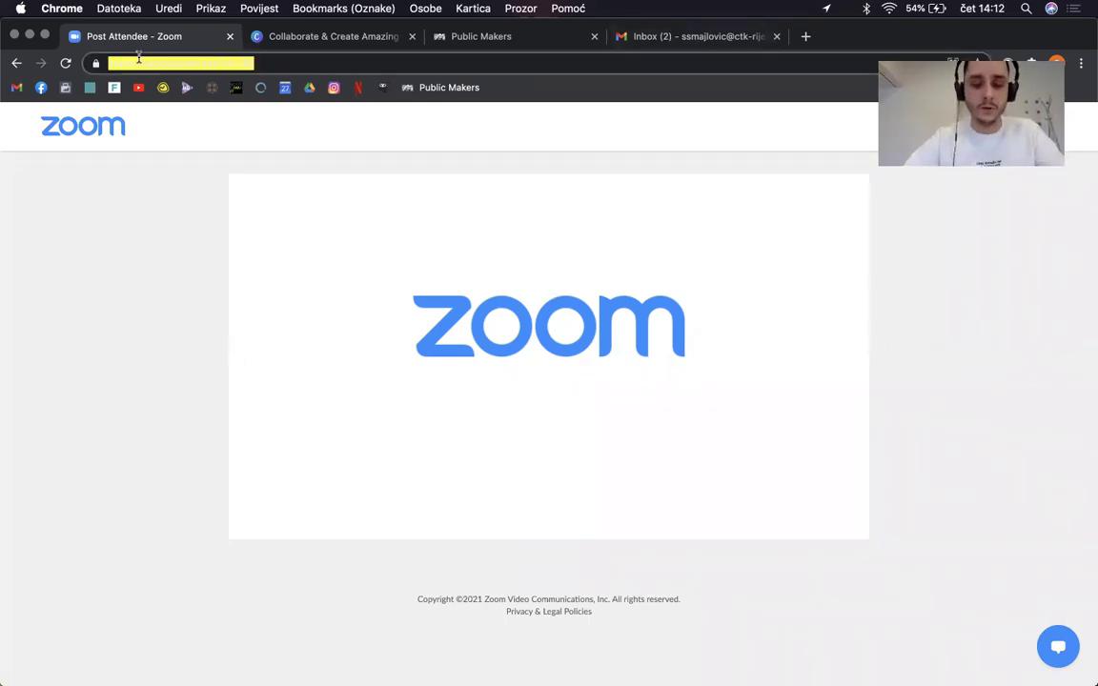
{"action": "type", "text": "can"}
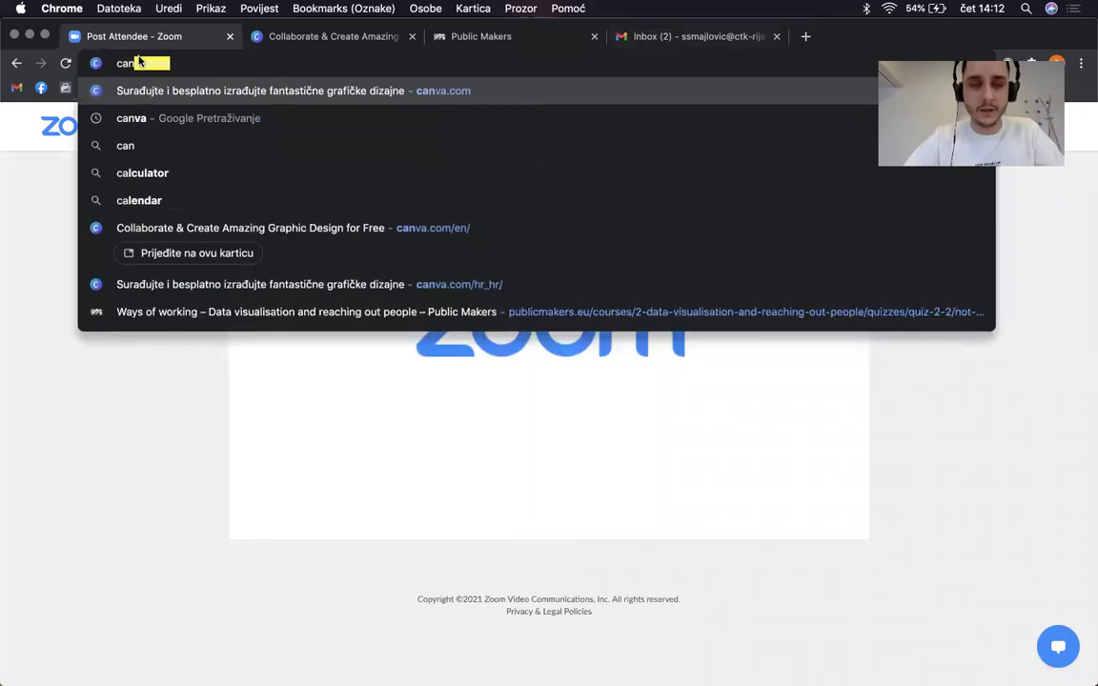
{"action": "type", "text": "va.com"}
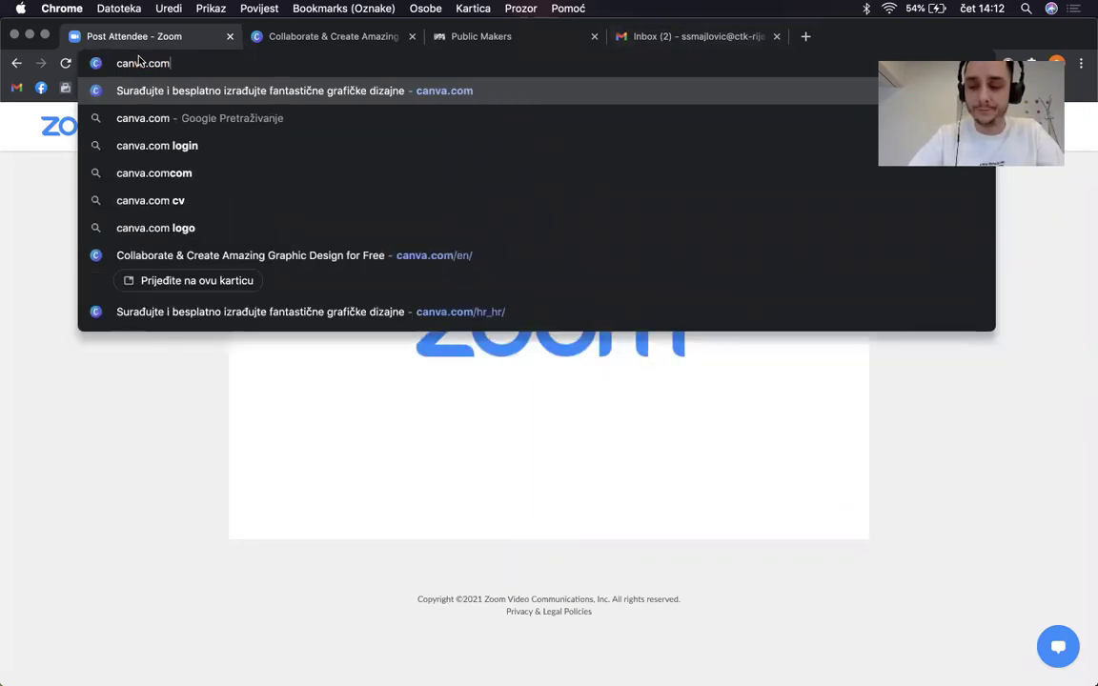
{"action": "key", "text": "Return"}
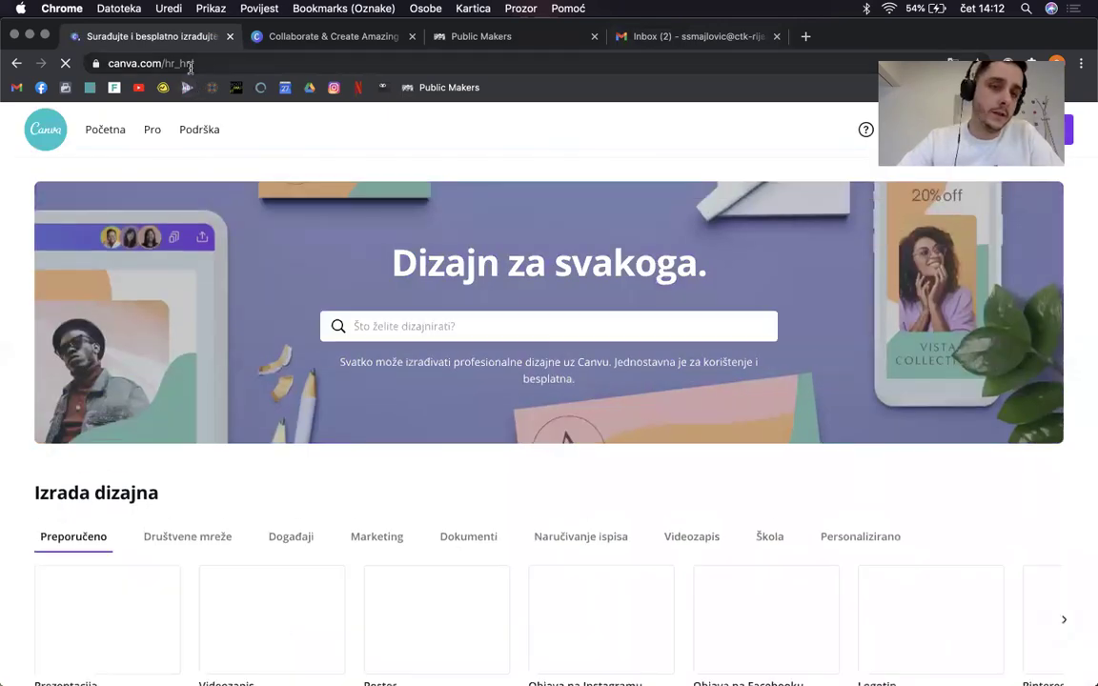
Step: Switch the Canva address from hr_hr to en to load the English homepage
{"action": "left_click_drag", "start_coordinate": [189, 63], "coordinate": [168, 68]}
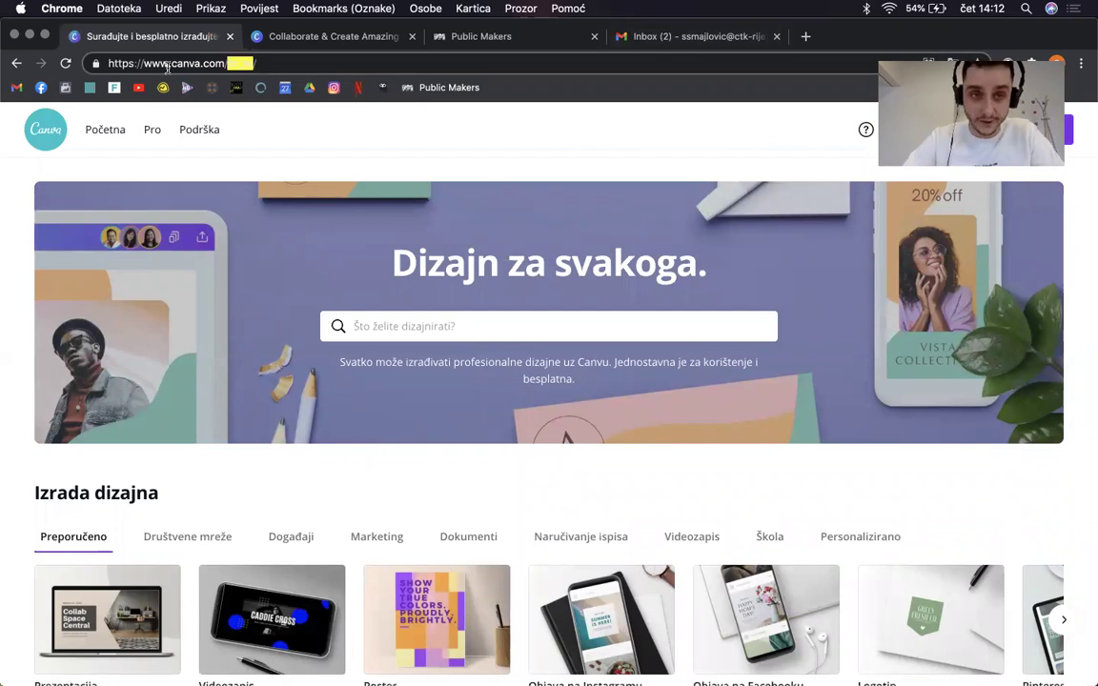
{"action": "key", "text": "BackSpace"}
{"action": "type", "text": "en"}
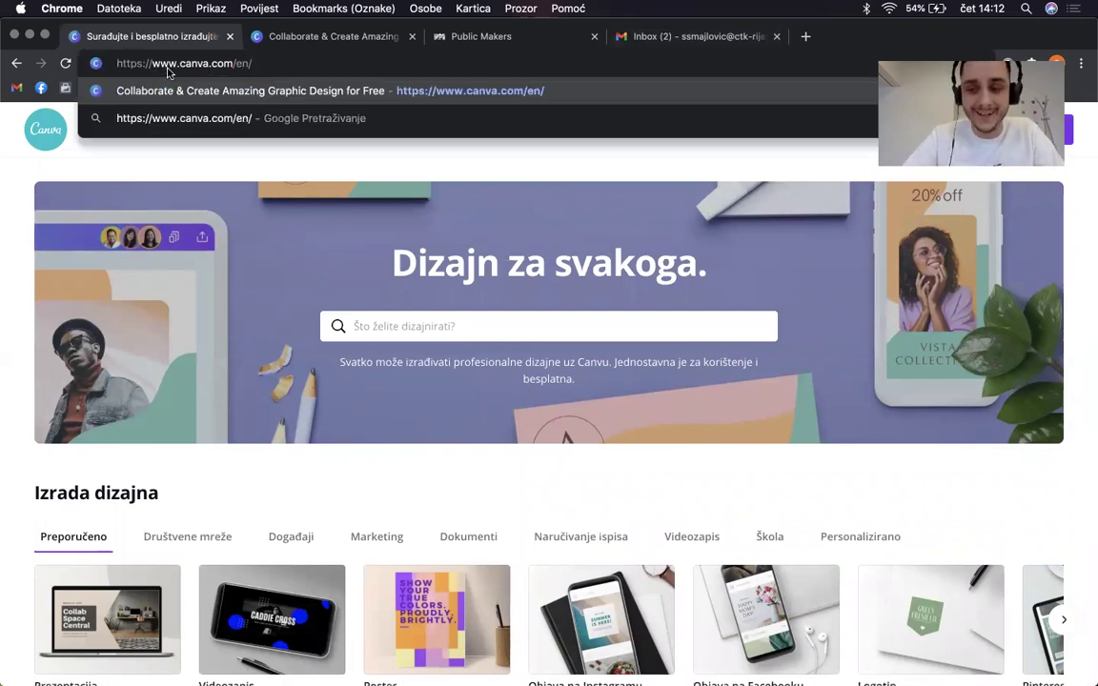
{"action": "key", "text": "Return"}
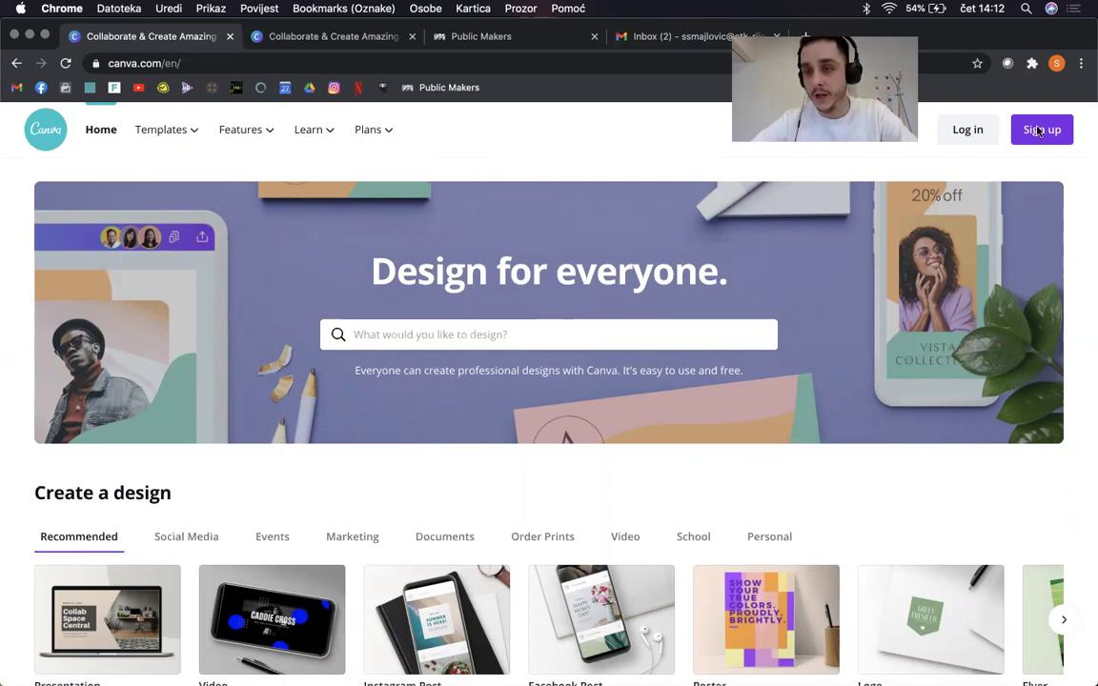
Step: Log in to Canva with a Google account
{"action": "left_click", "coordinate": [958, 138]}
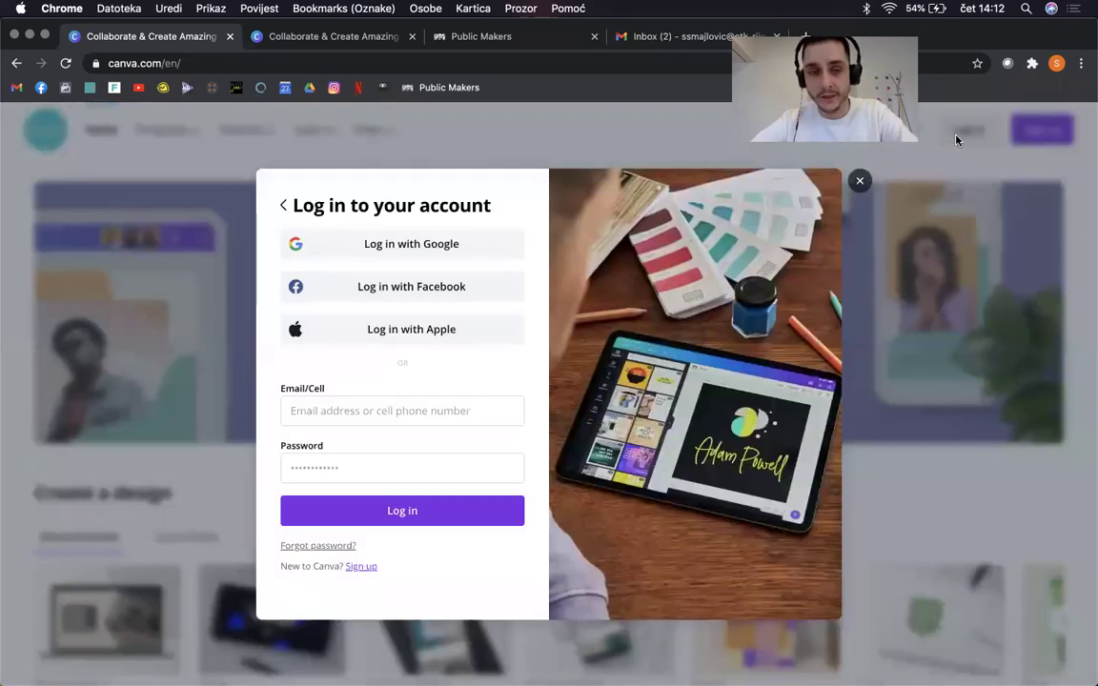
{"action": "left_click", "coordinate": [430, 250]}
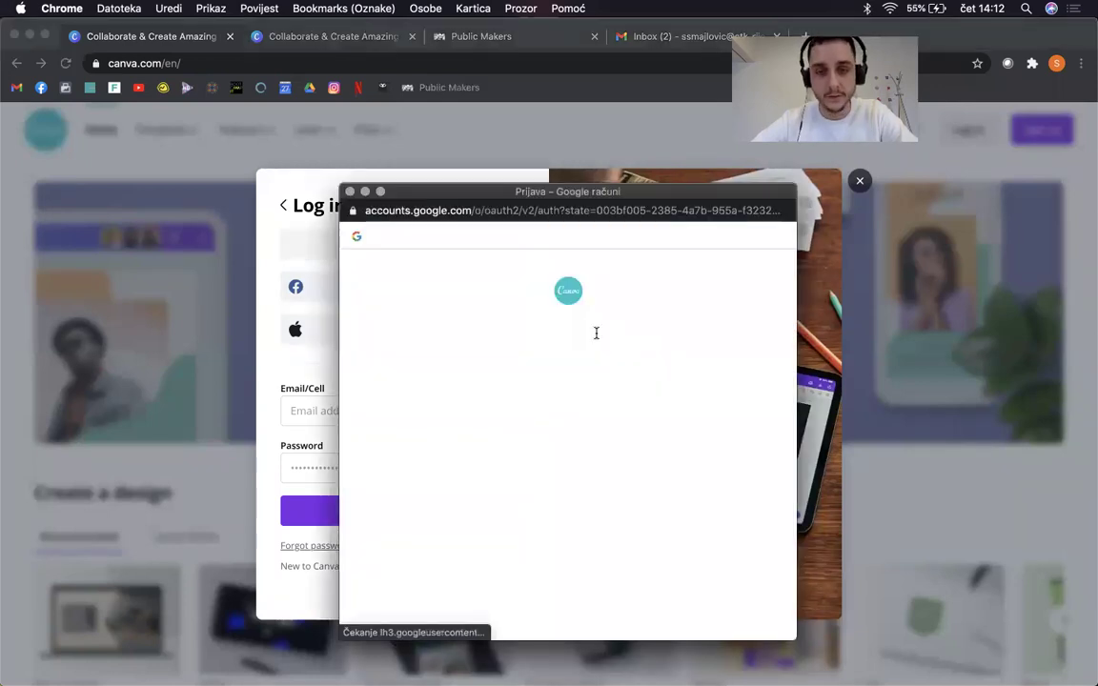
{"action": "left_click", "coordinate": [439, 411]}
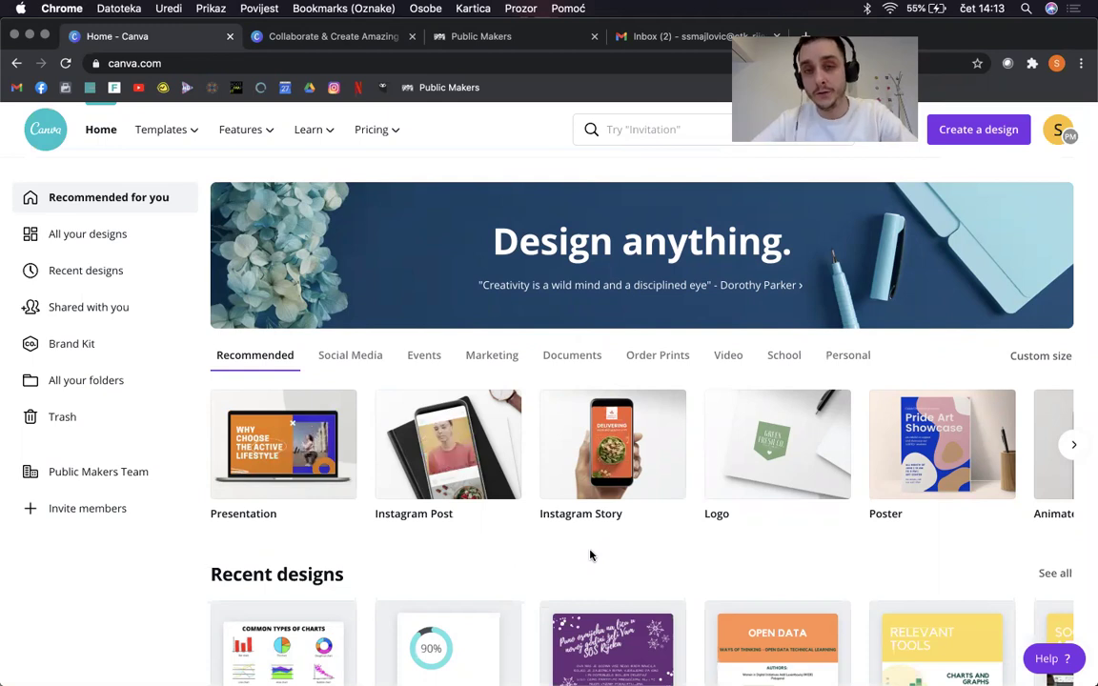
{"action": "left_click", "coordinate": [1056, 136]}
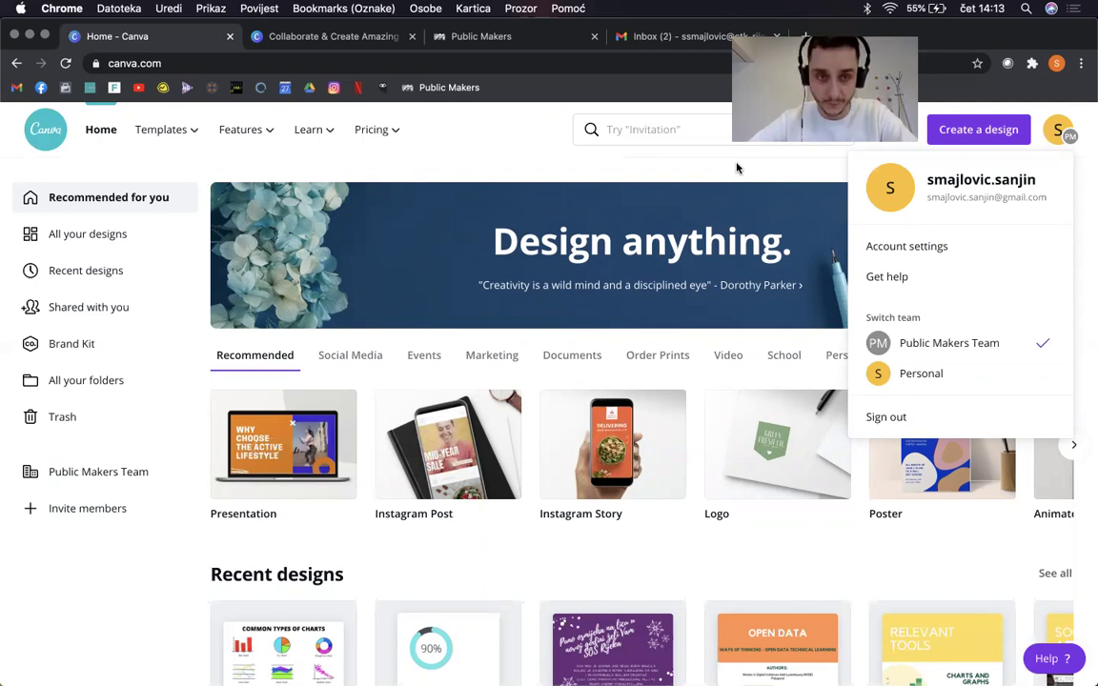
{"action": "left_click", "coordinate": [521, 147]}
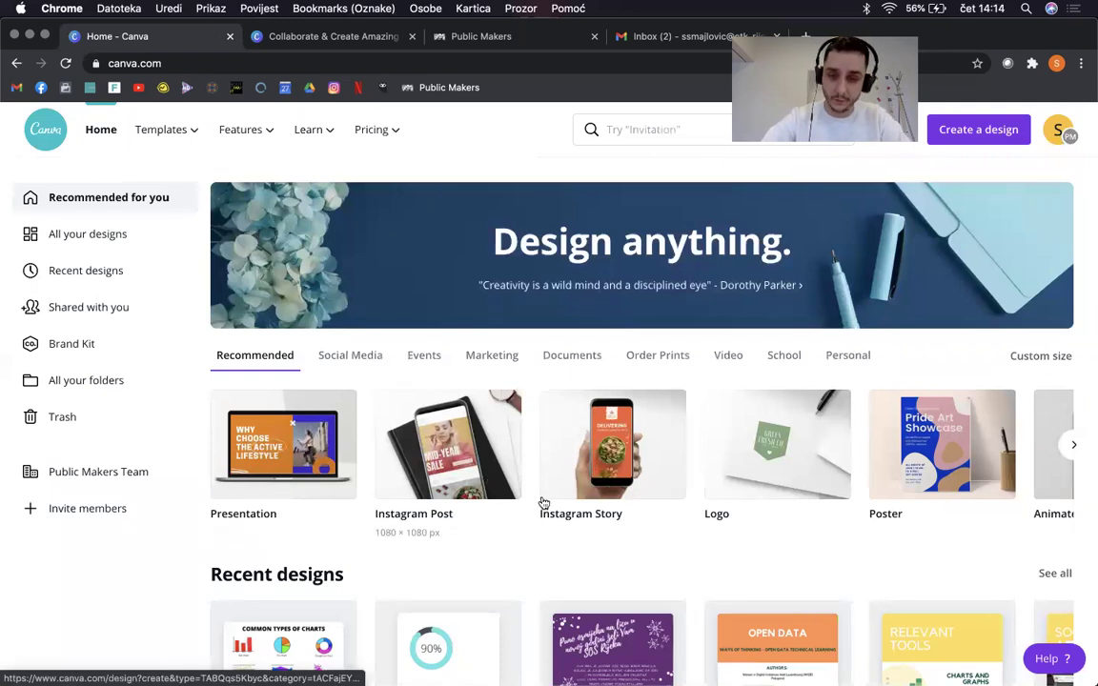
{"action": "scroll", "coordinate": [585, 569], "scroll_direction": "down", "scroll_amount": 3}
{"action": "scroll", "coordinate": [585, 569], "scroll_direction": "up", "scroll_amount": 3}
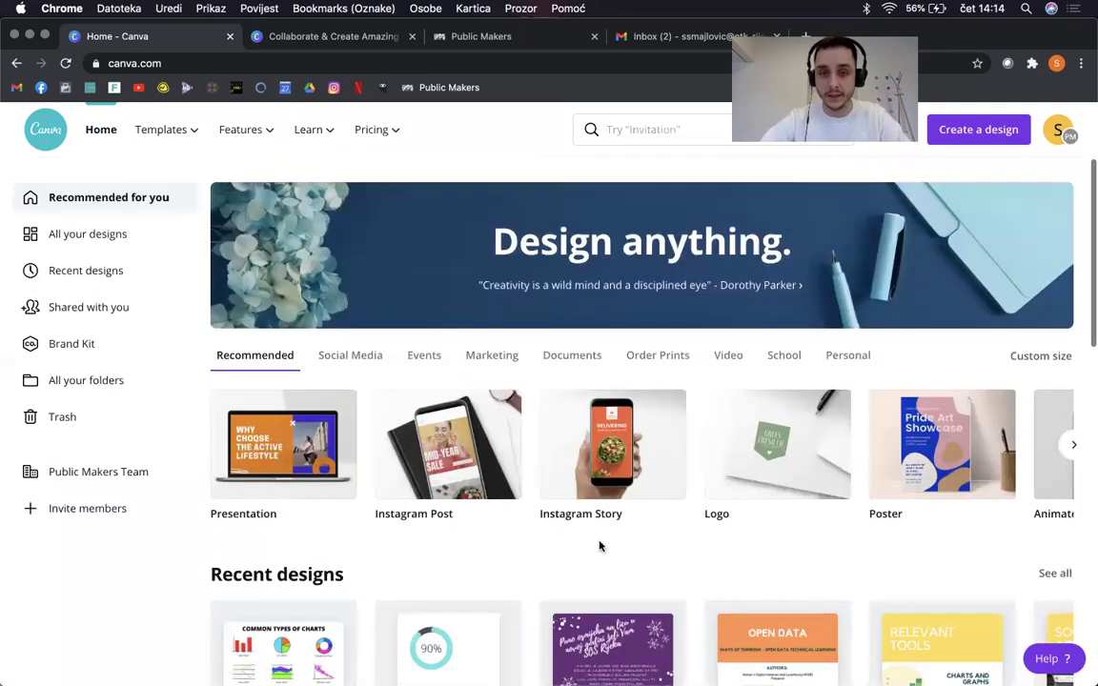
Step: Search Canva for 'facebook post' templates
{"action": "left_click", "coordinate": [629, 129]}
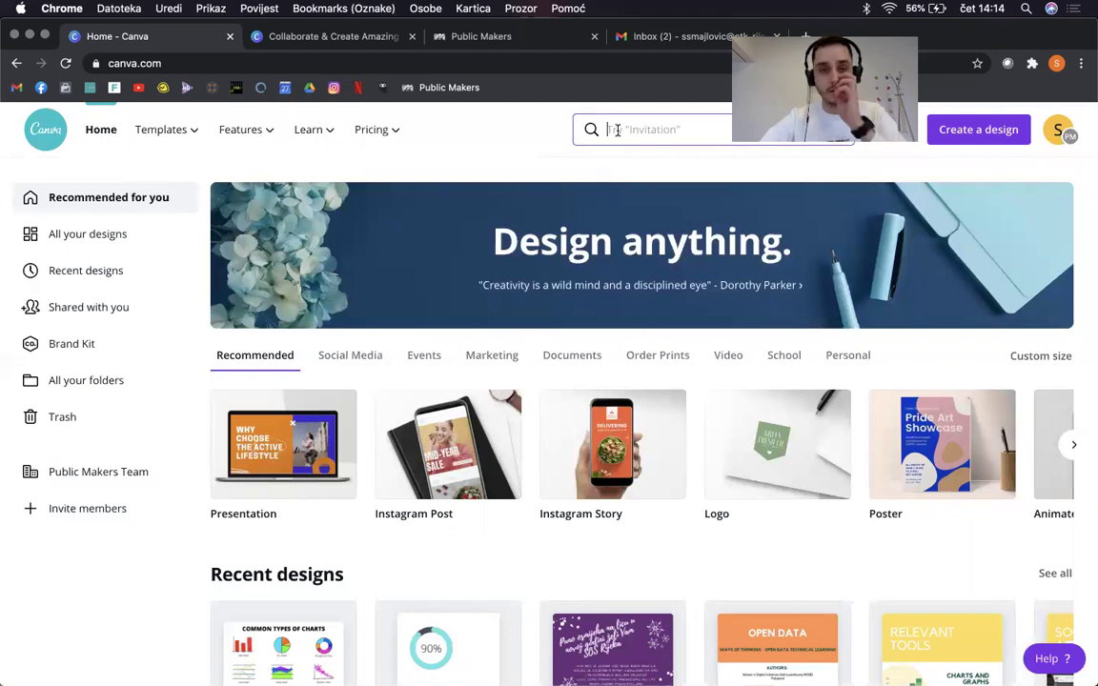
{"action": "type", "text": "facebook post"}
{"action": "key", "text": "Return"}
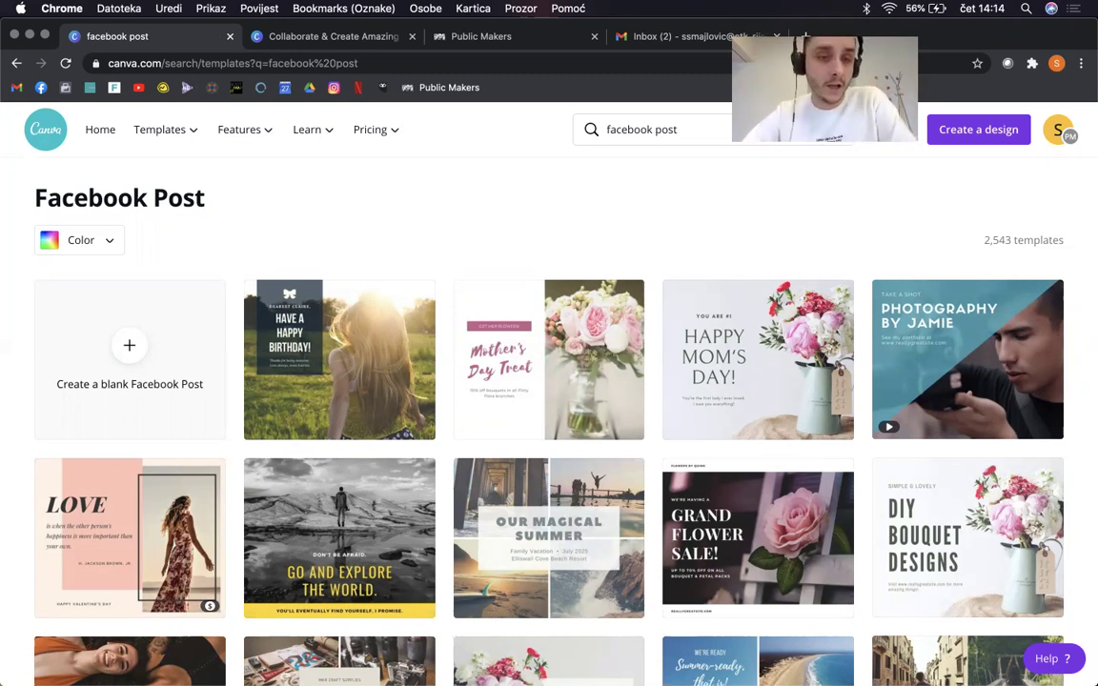
{"action": "mouse_move", "coordinate": [305, 143]}
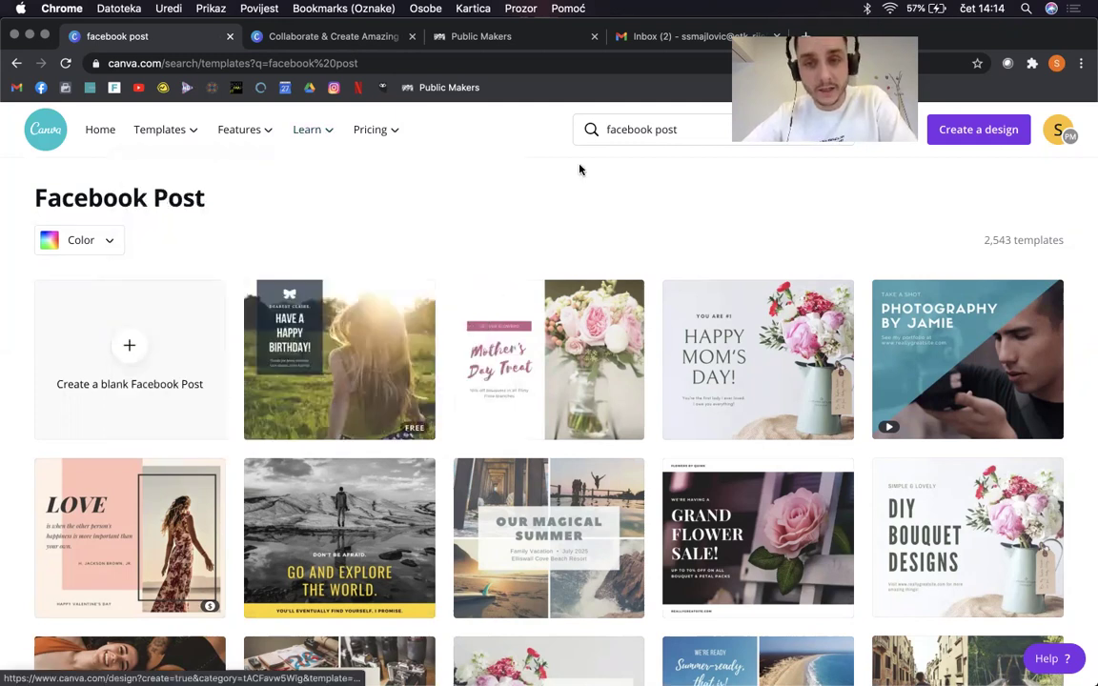
{"action": "scroll", "coordinate": [439, 400], "scroll_direction": "down", "scroll_amount": 5}
{"action": "scroll", "coordinate": [434, 436], "scroll_direction": "down", "scroll_amount": 5}
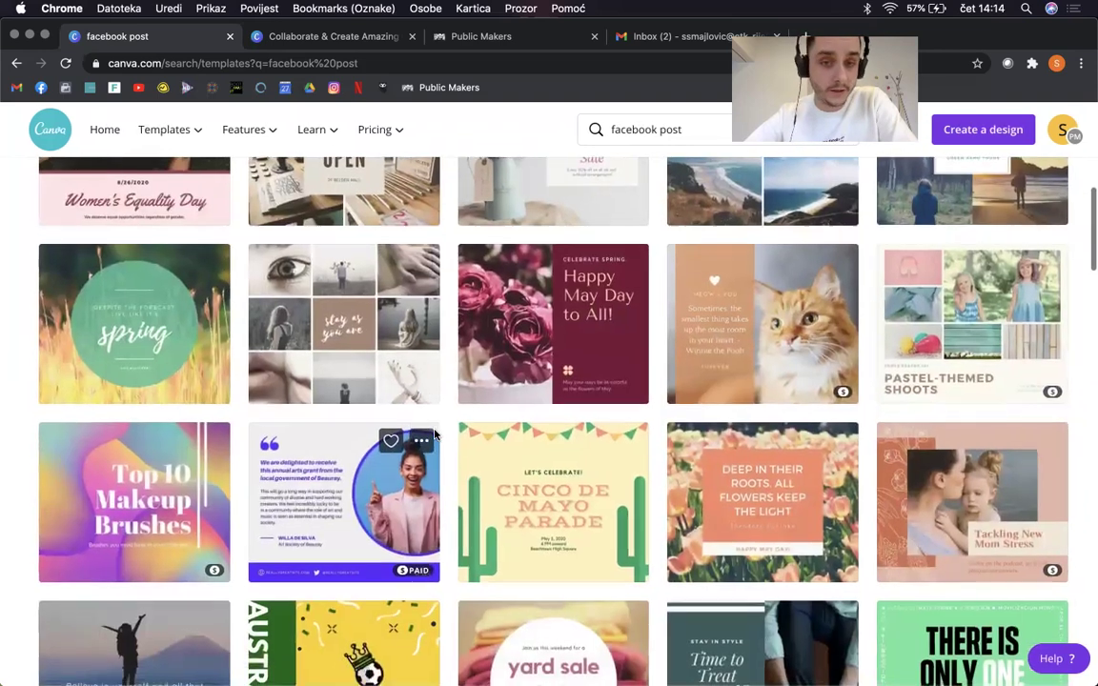
{"action": "scroll", "coordinate": [433, 435], "scroll_direction": "up", "scroll_amount": 1}
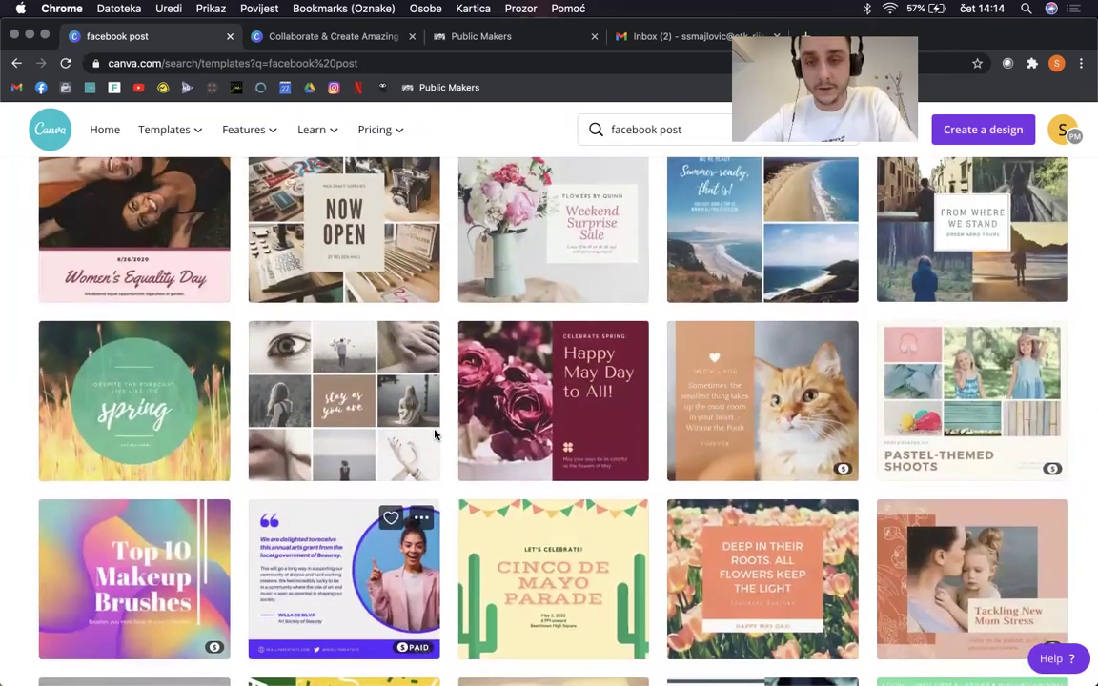
{"action": "scroll", "coordinate": [434, 435], "scroll_direction": "down", "scroll_amount": 2}
{"action": "scroll", "coordinate": [433, 436], "scroll_direction": "up", "scroll_amount": 1}
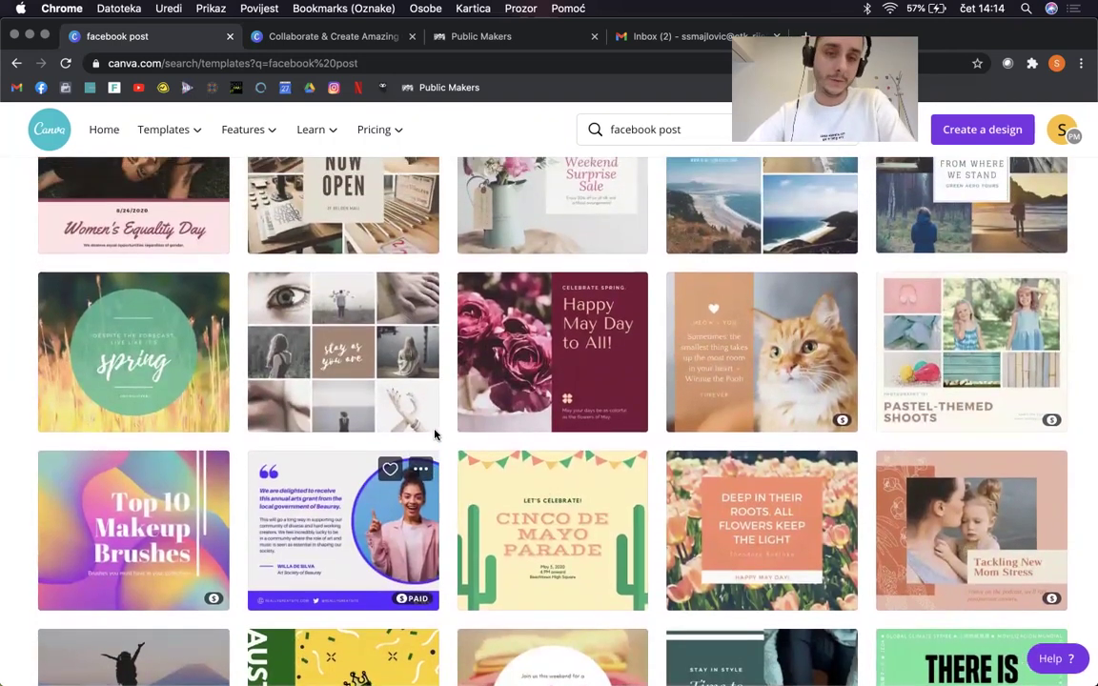
{"action": "scroll", "coordinate": [434, 436], "scroll_direction": "up", "scroll_amount": 1}
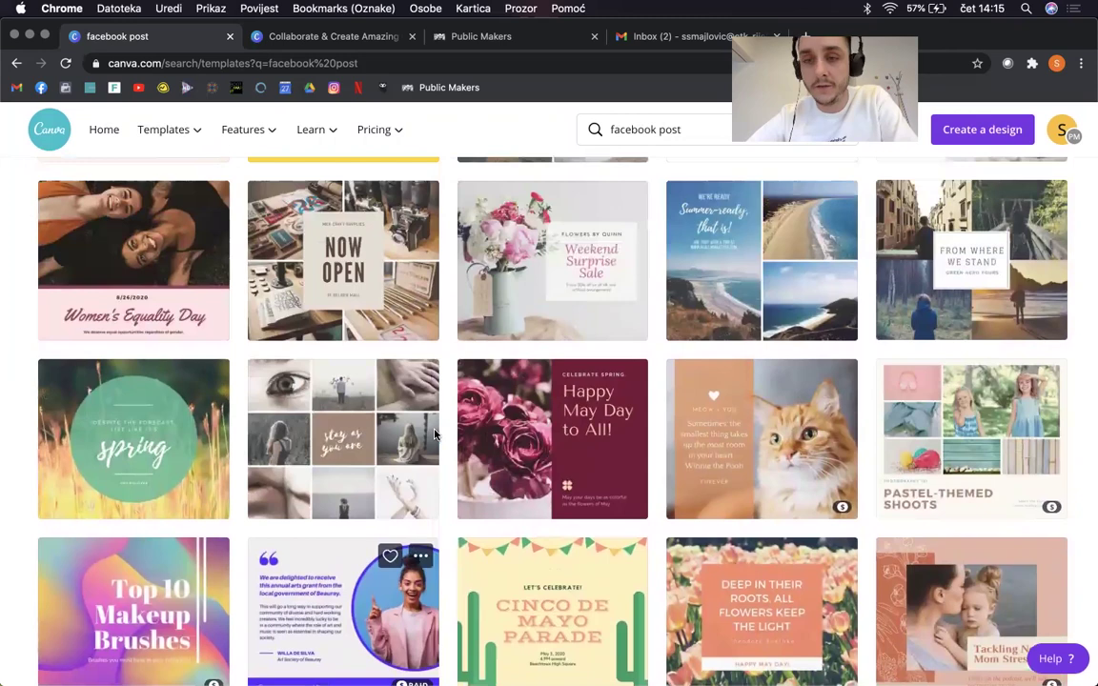
{"action": "scroll", "coordinate": [434, 435], "scroll_direction": "up", "scroll_amount": 4}
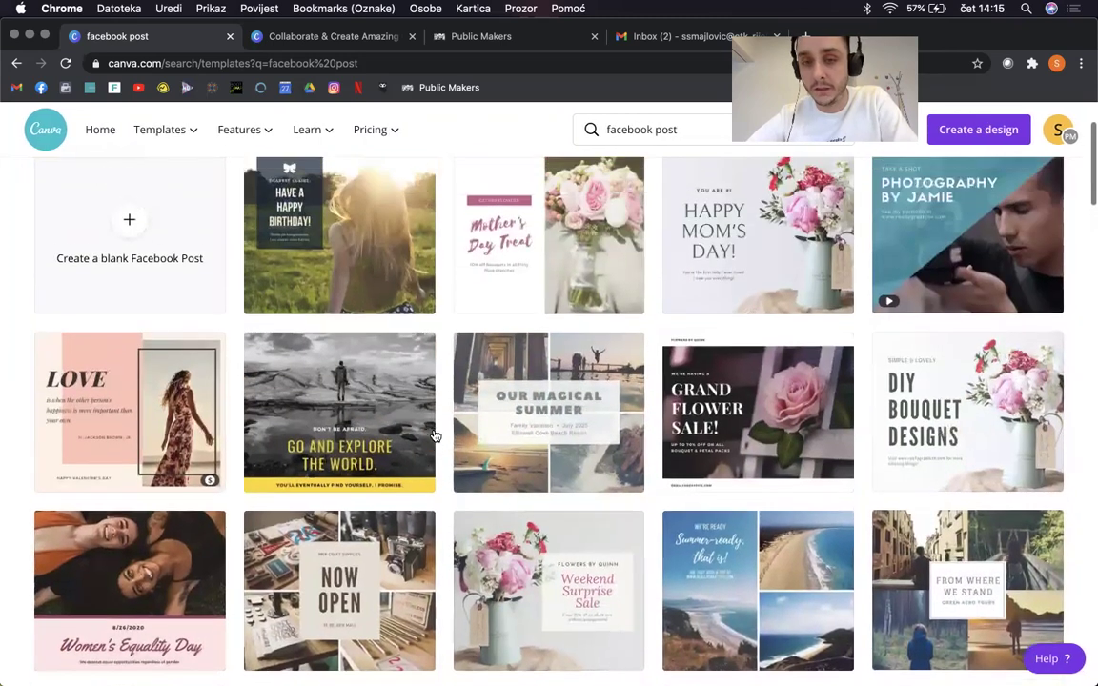
{"action": "scroll", "coordinate": [434, 436], "scroll_direction": "up", "scroll_amount": 2}
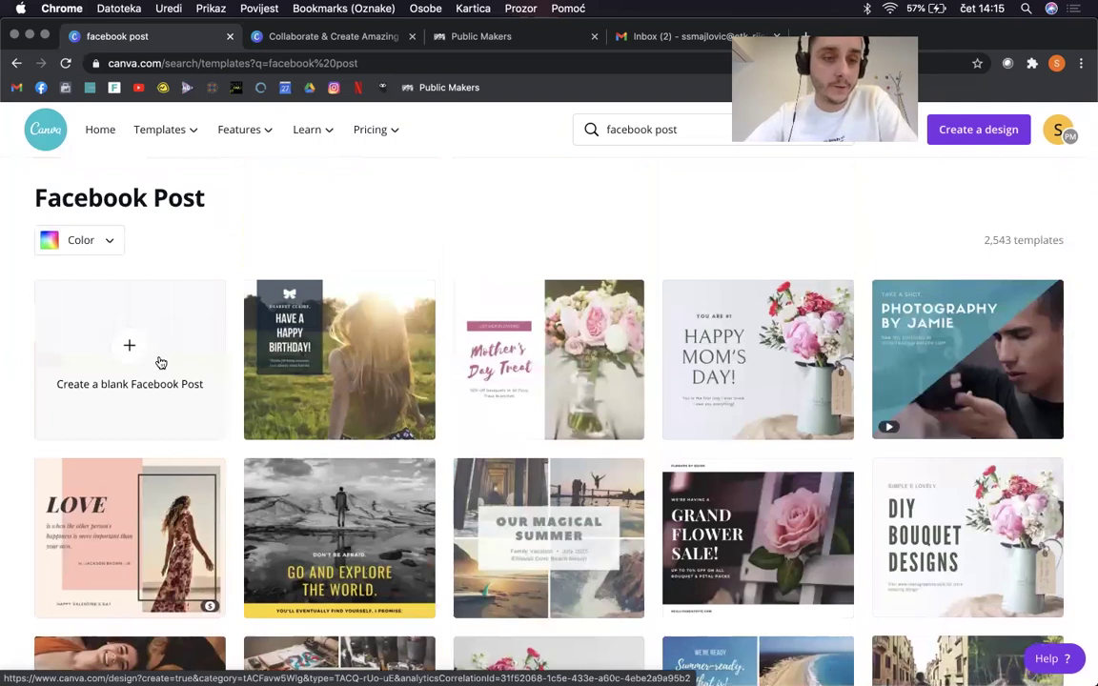
{"action": "left_click", "coordinate": [116, 358]}
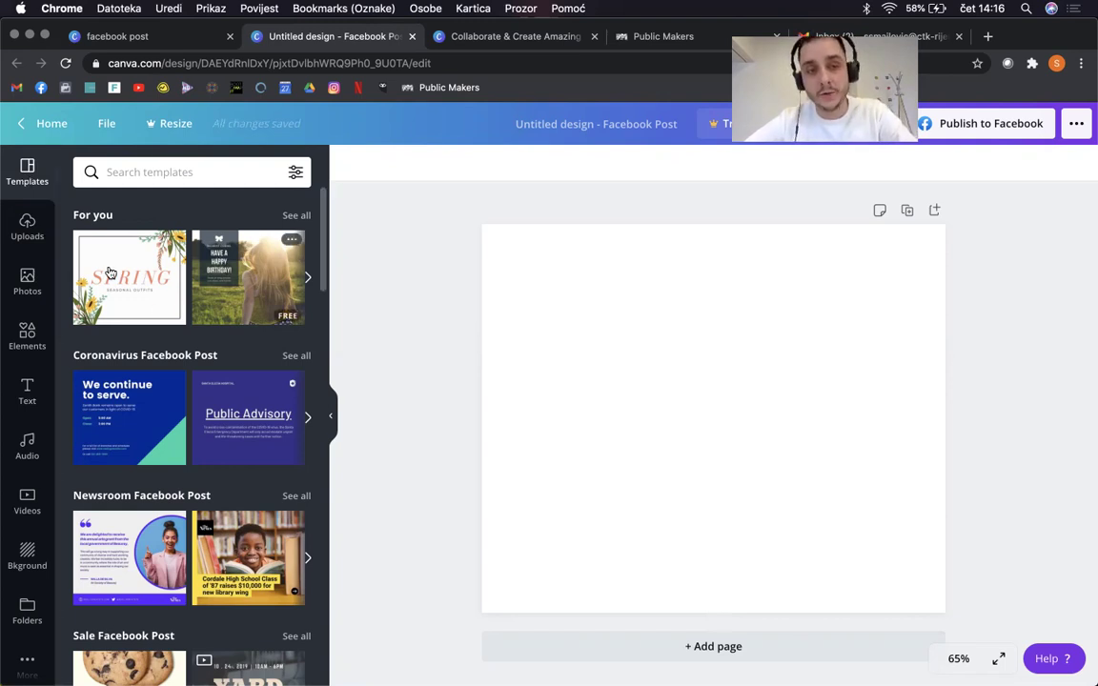
{"action": "scroll", "coordinate": [158, 419], "scroll_direction": "down", "scroll_amount": 5}
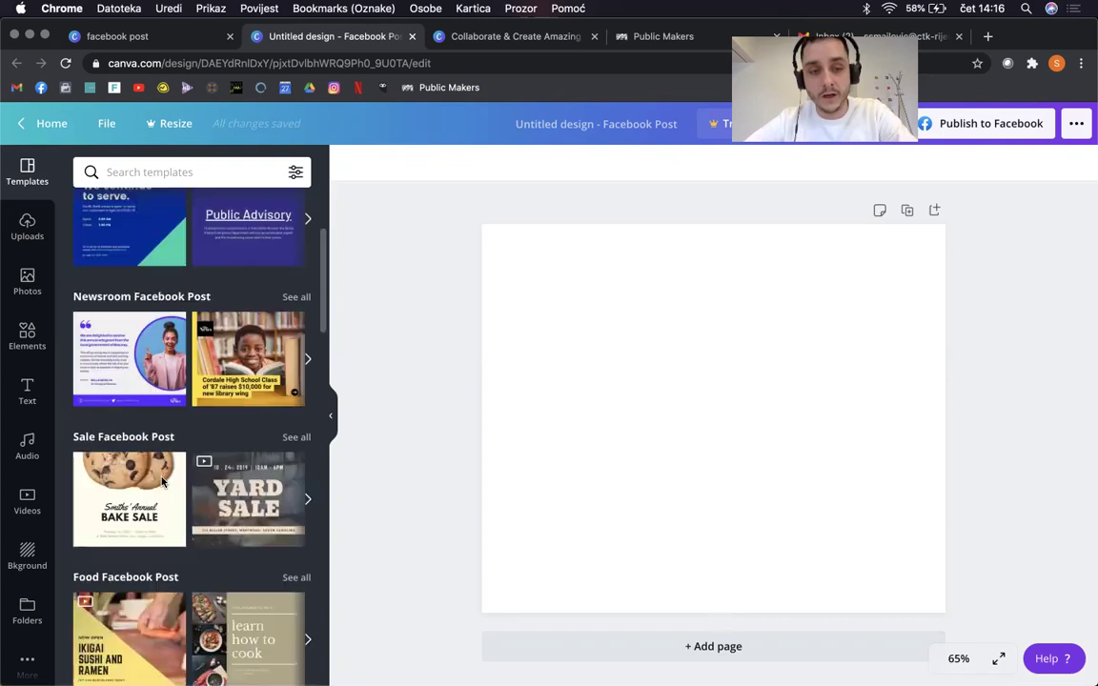
{"action": "scroll", "coordinate": [162, 483], "scroll_direction": "down", "scroll_amount": 3}
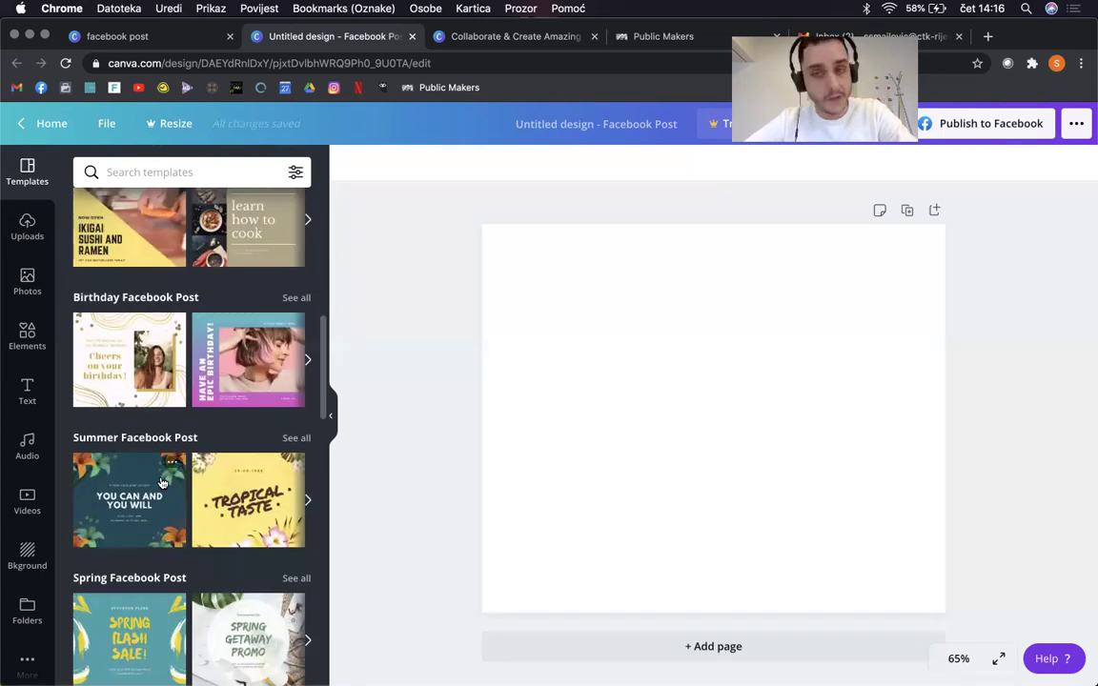
{"action": "scroll", "coordinate": [162, 483], "scroll_direction": "up", "scroll_amount": 5}
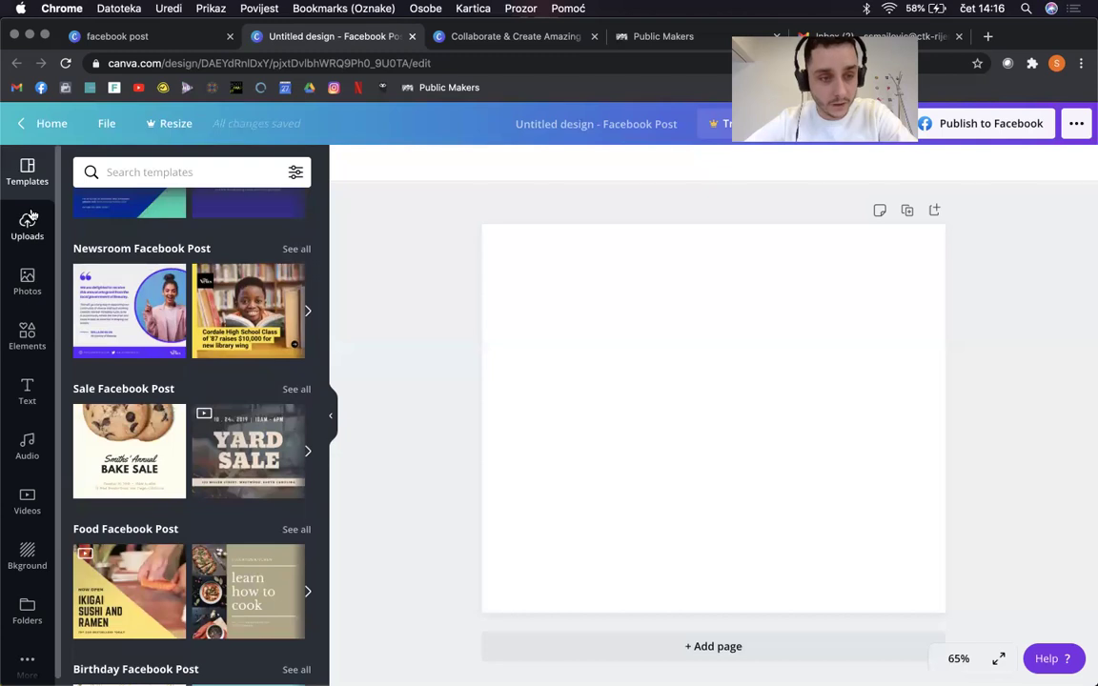
Step: Show the Uploads panel beside the blank Facebook Post page
{"action": "left_click", "coordinate": [23, 231]}
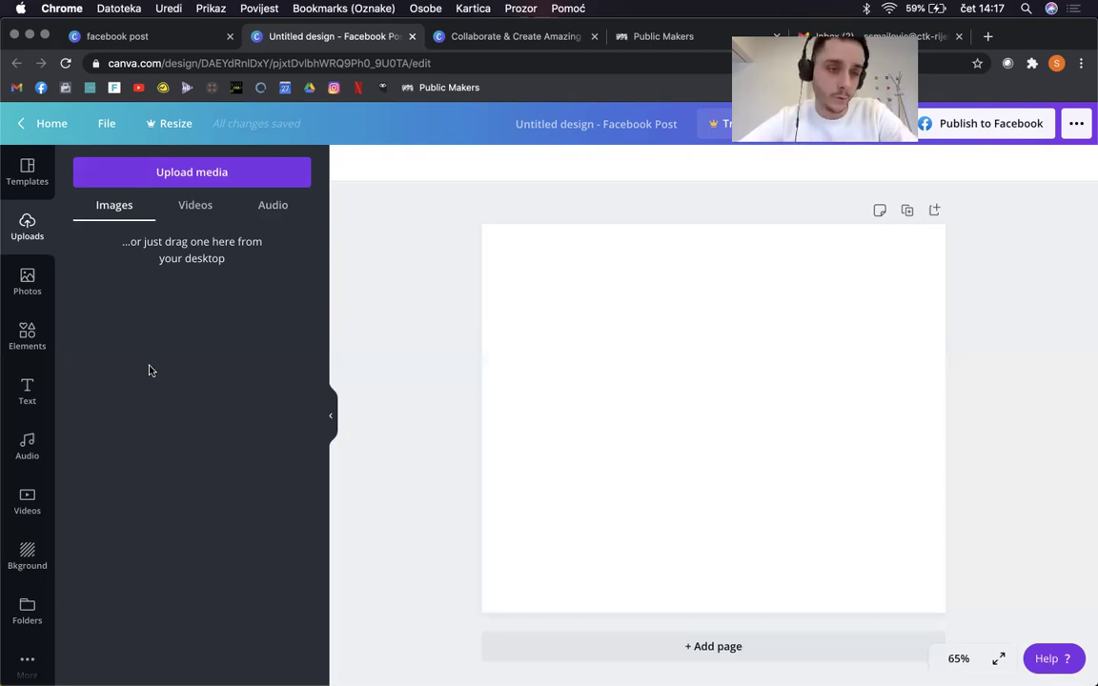
Step: Open the Photos panel and browse down through the stock photo thumbnails
{"action": "left_click", "coordinate": [28, 284]}
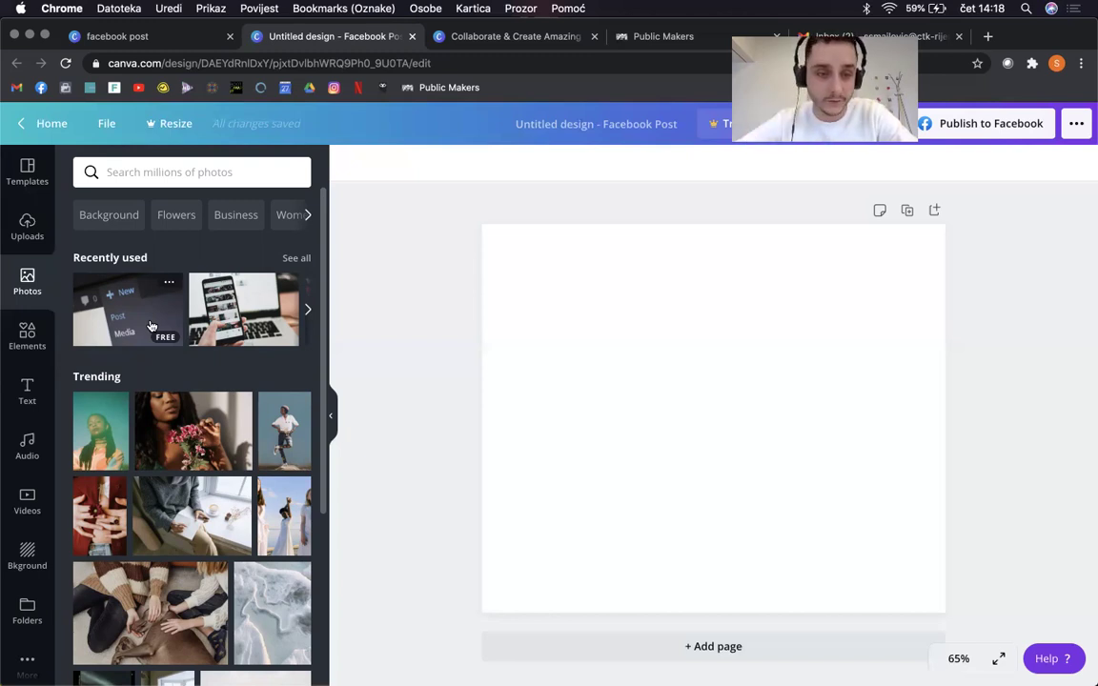
{"action": "scroll", "coordinate": [157, 531], "scroll_direction": "down", "scroll_amount": 5}
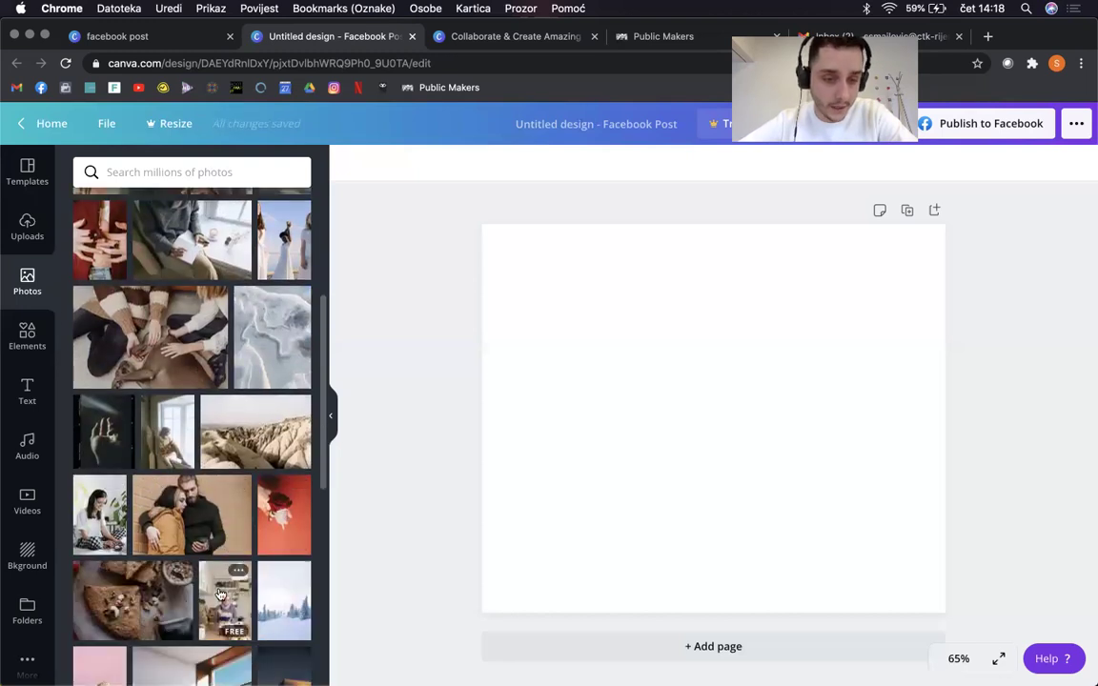
{"action": "scroll", "coordinate": [220, 594], "scroll_direction": "down", "scroll_amount": 4}
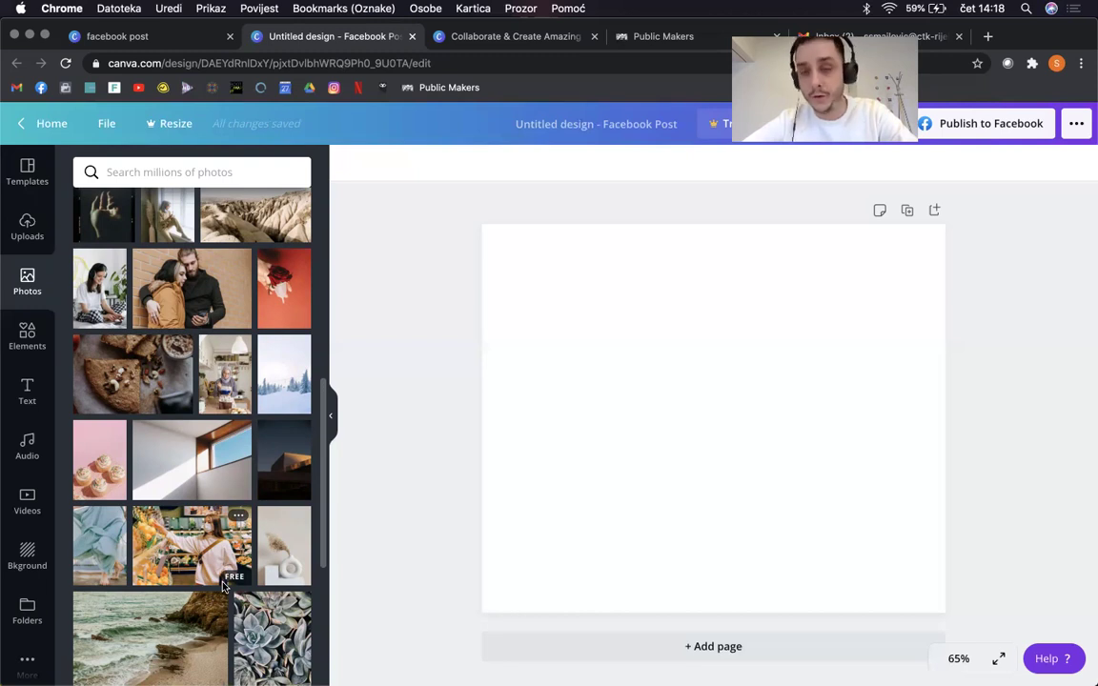
{"action": "scroll", "coordinate": [223, 586], "scroll_direction": "down", "scroll_amount": 2}
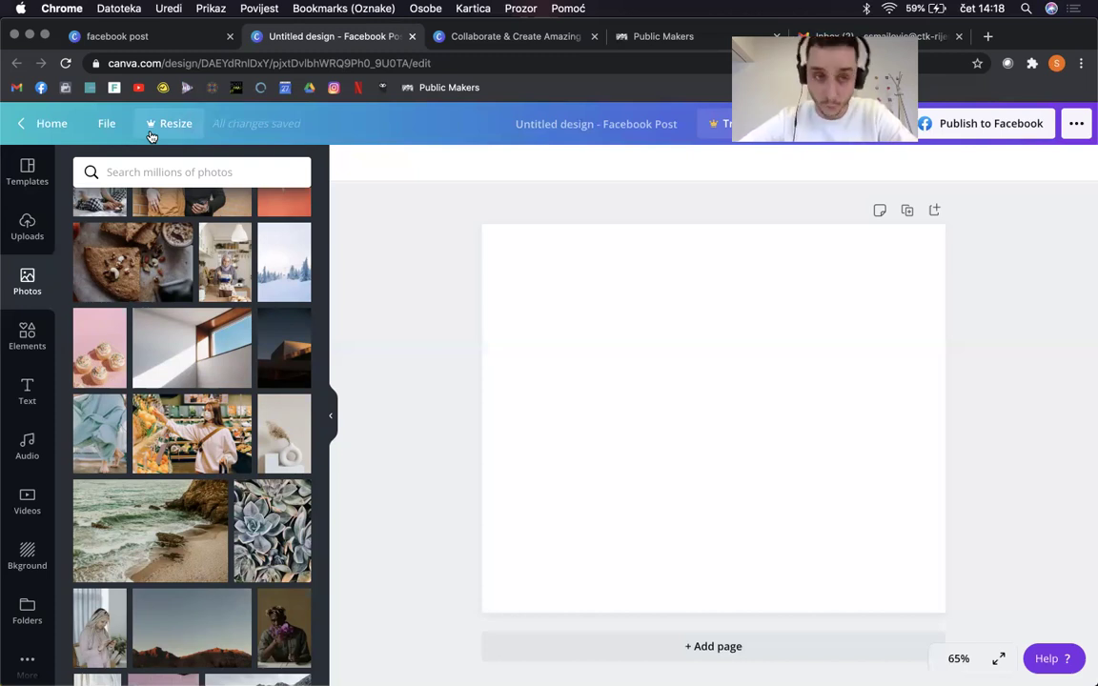
Step: Open the Elements panel and look at the recent searches list before closing it
{"action": "left_click", "coordinate": [21, 337]}
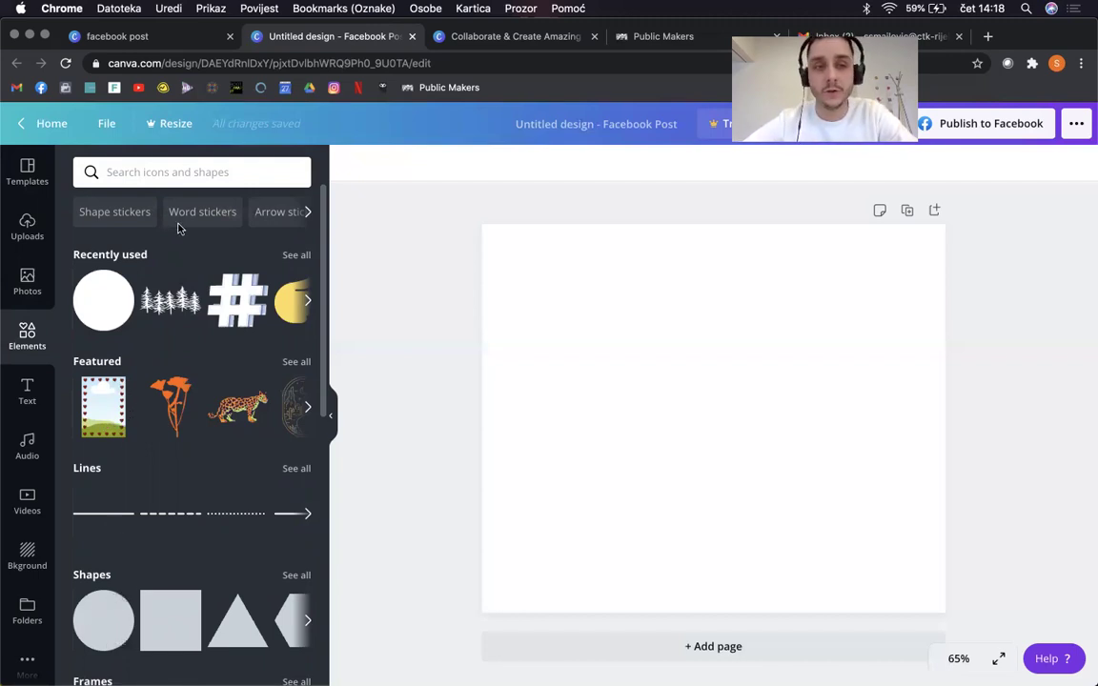
{"action": "left_click", "coordinate": [202, 173]}
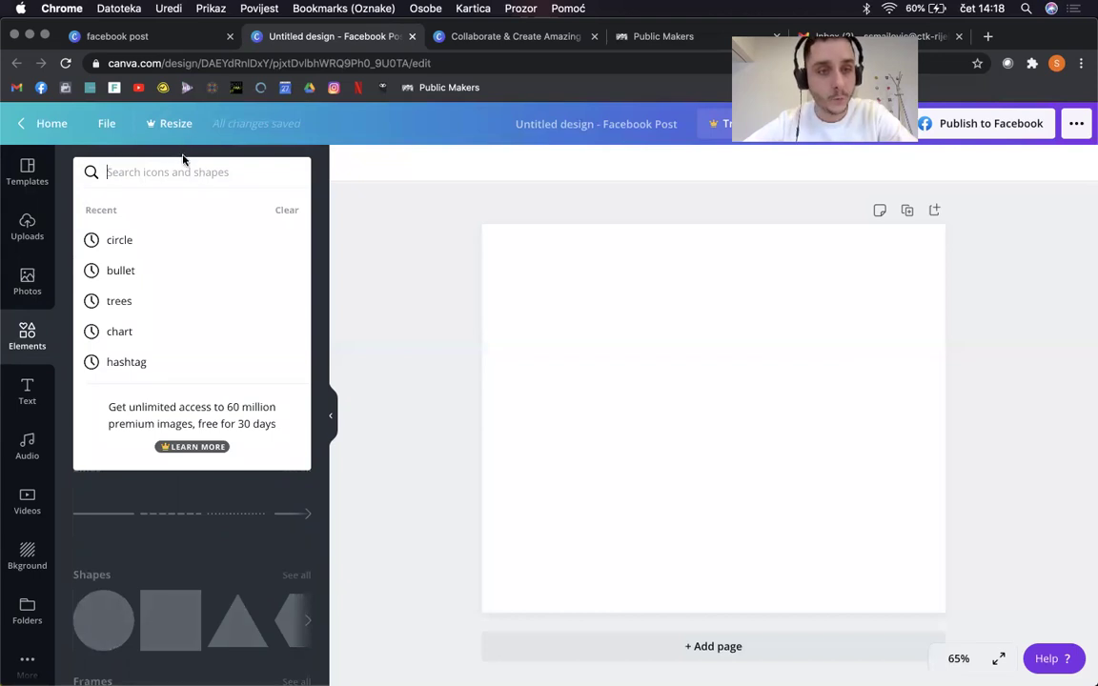
{"action": "left_click", "coordinate": [184, 155]}
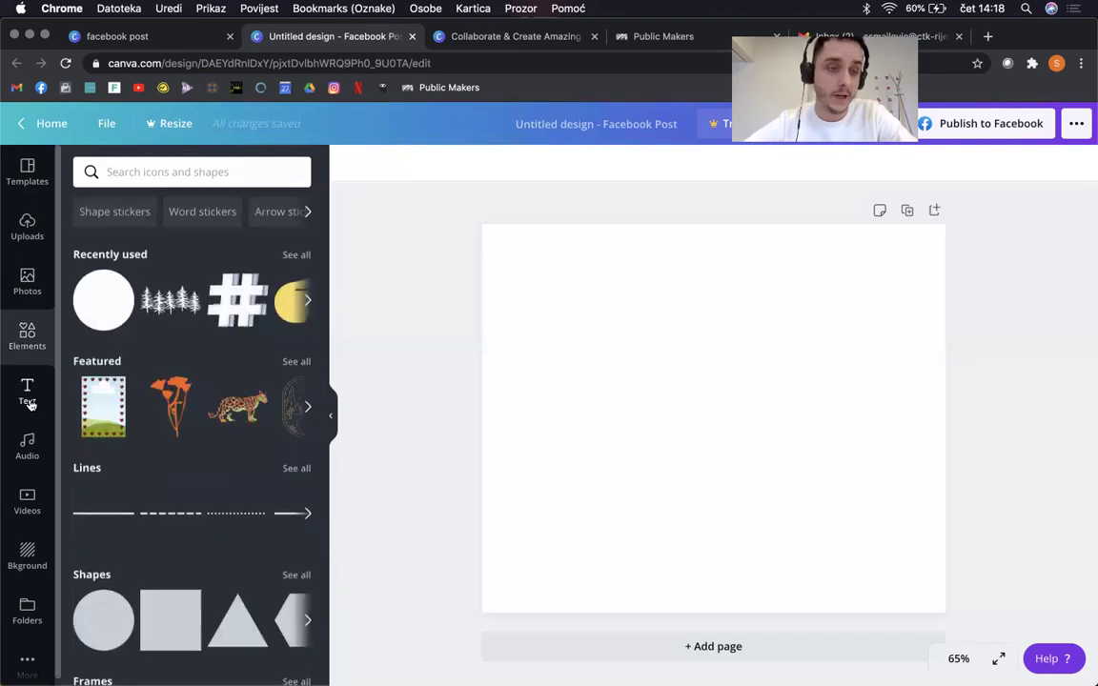
Step: Open the Text panel and browse the styled font combinations, returning to the top
{"action": "left_click", "coordinate": [27, 403]}
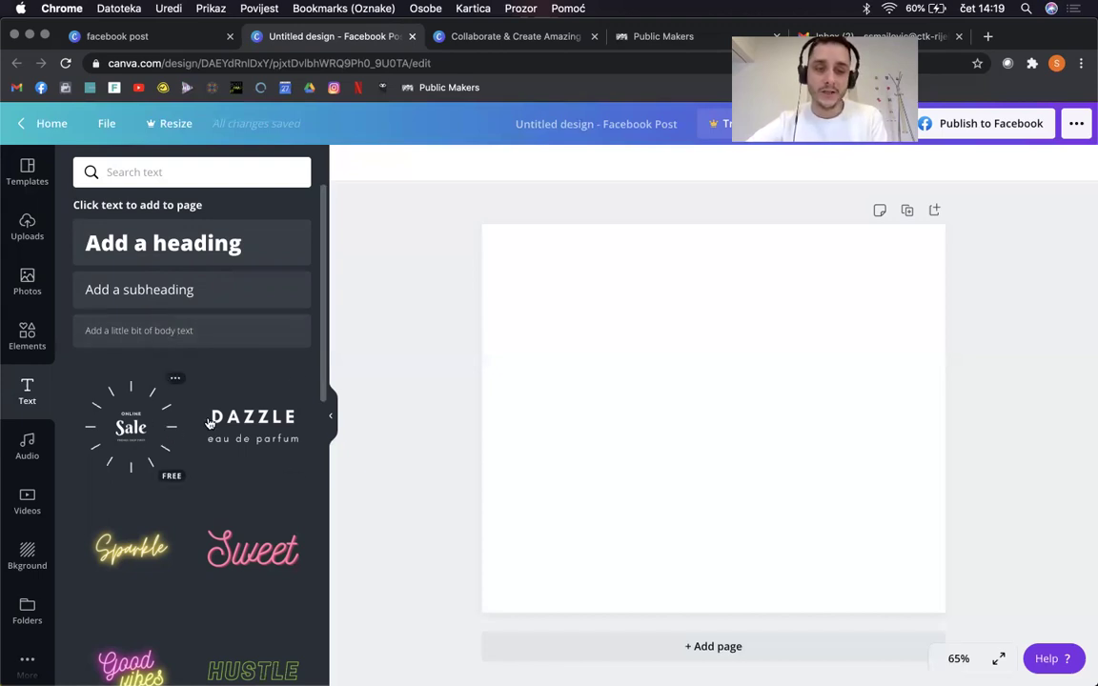
{"action": "scroll", "coordinate": [173, 427], "scroll_direction": "down", "scroll_amount": 5}
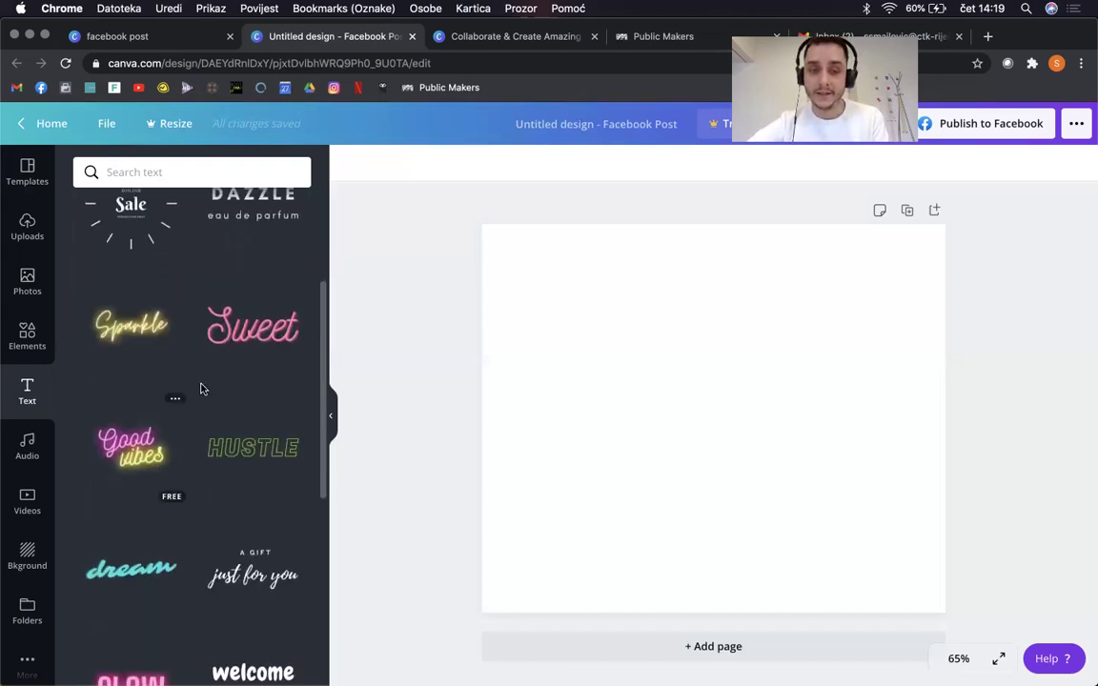
{"action": "scroll", "coordinate": [164, 538], "scroll_direction": "down", "scroll_amount": 4}
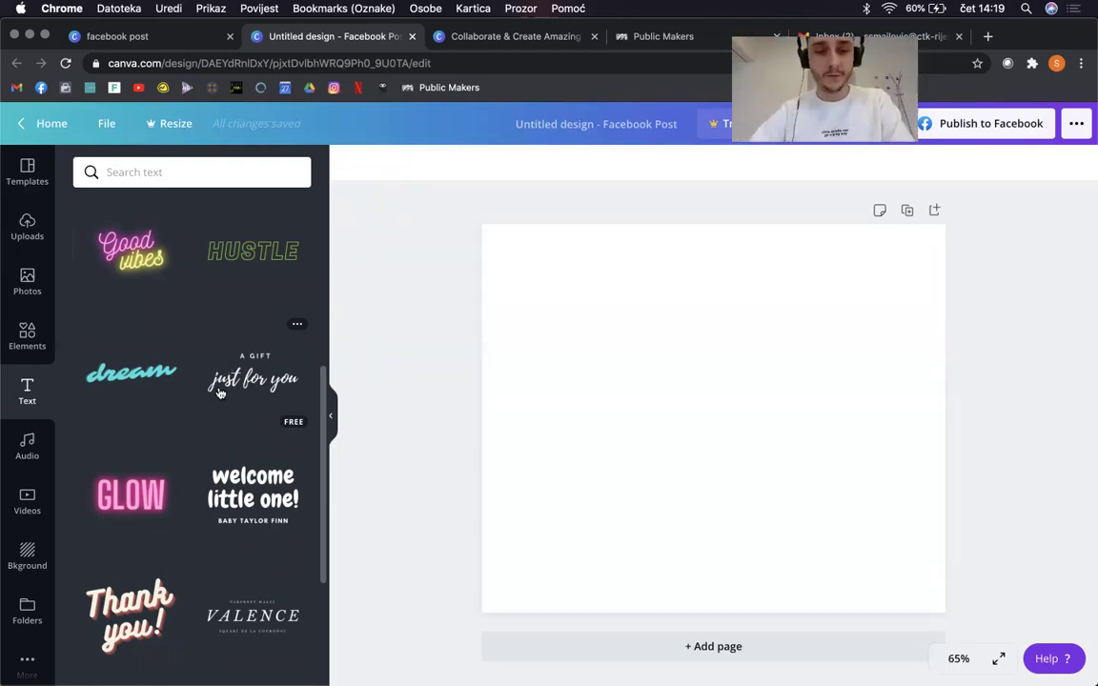
{"action": "scroll", "coordinate": [213, 345], "scroll_direction": "up", "scroll_amount": 6}
{"action": "scroll", "coordinate": [213, 345], "scroll_direction": "up", "scroll_amount": 2}
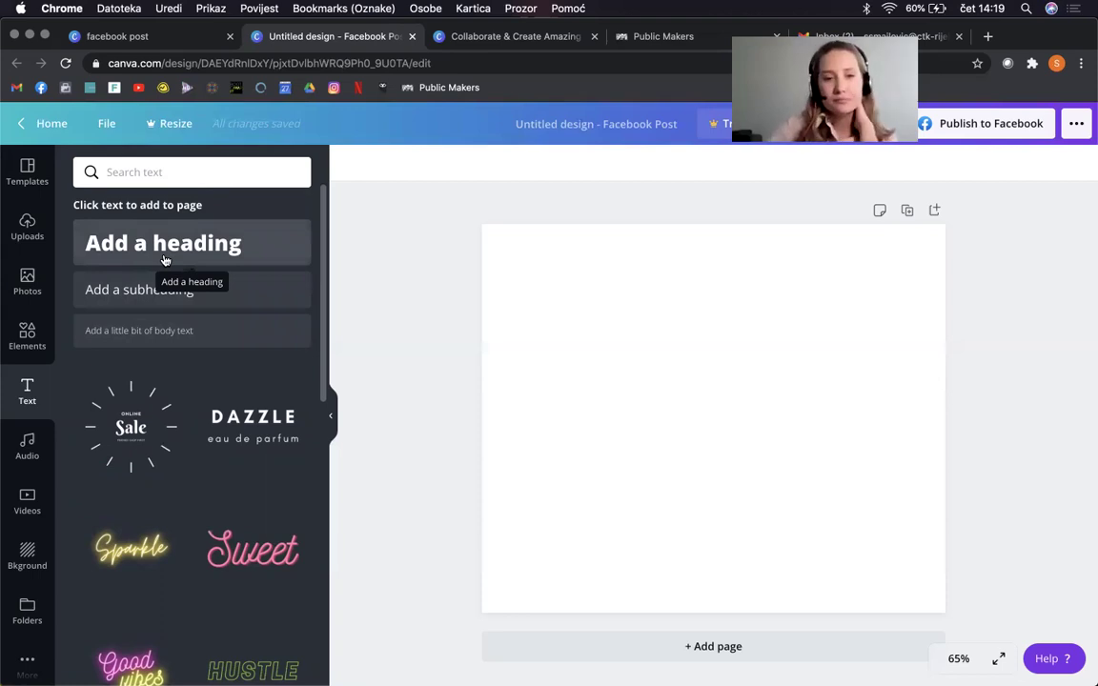
Step: Show the Audio library with its Epic and Travel music tracks
{"action": "left_click", "coordinate": [31, 451]}
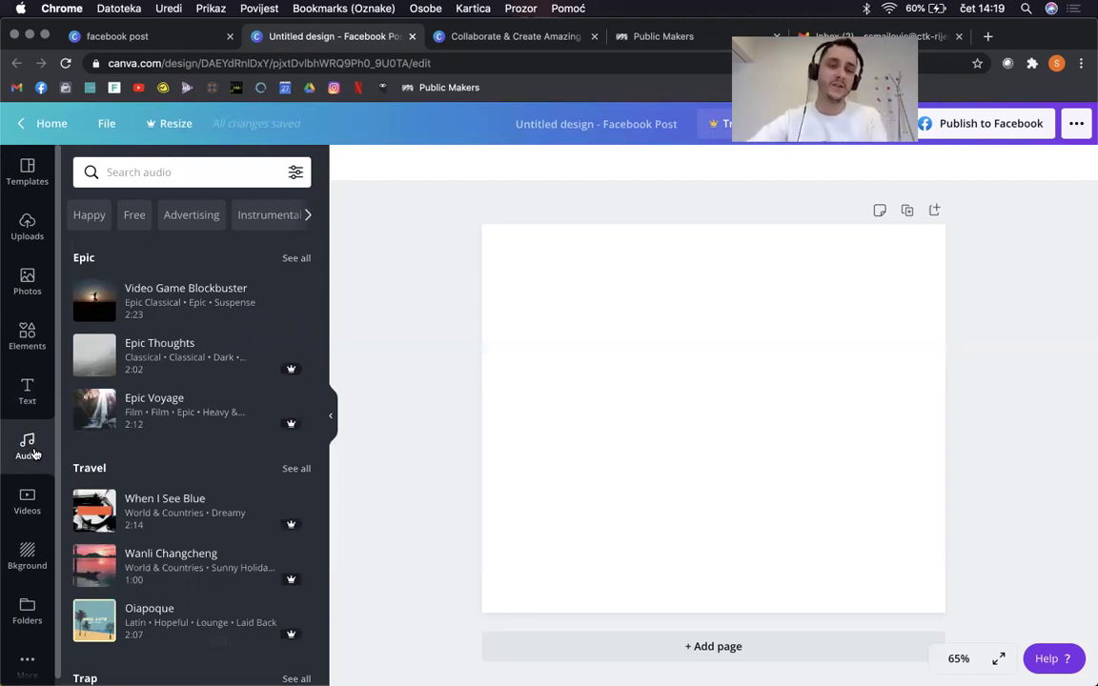
{"action": "mouse_move", "coordinate": [270, 407]}
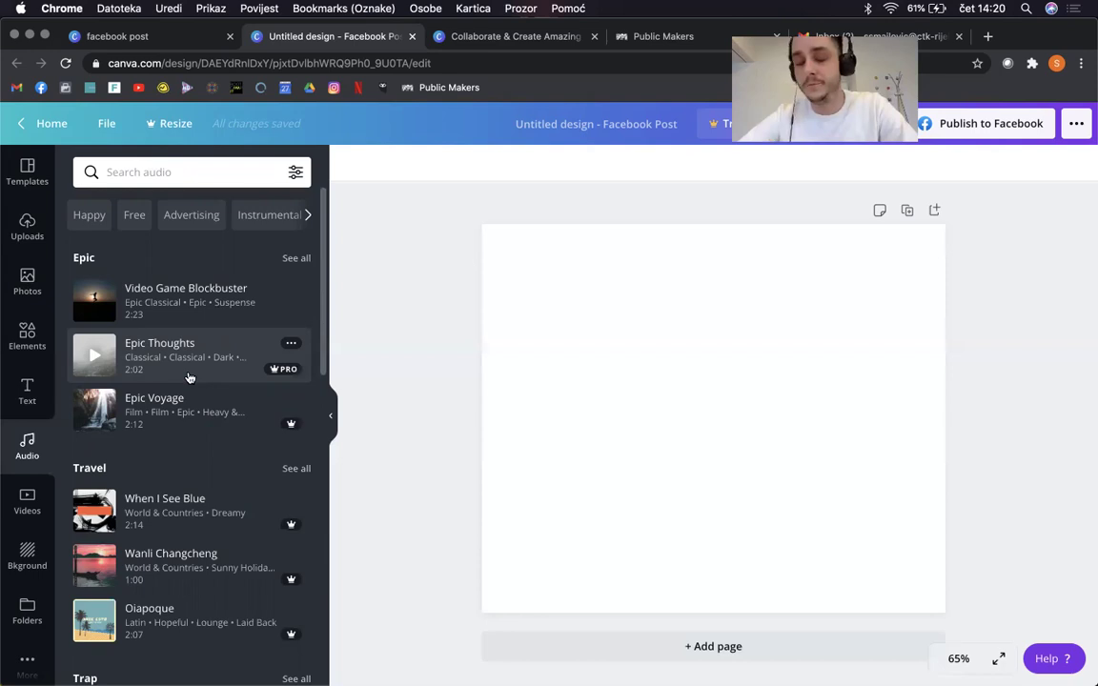
Step: Show the Videos library grouped into Aerial Shots, Backgrounds, Beach and Business
{"action": "left_click", "coordinate": [26, 502]}
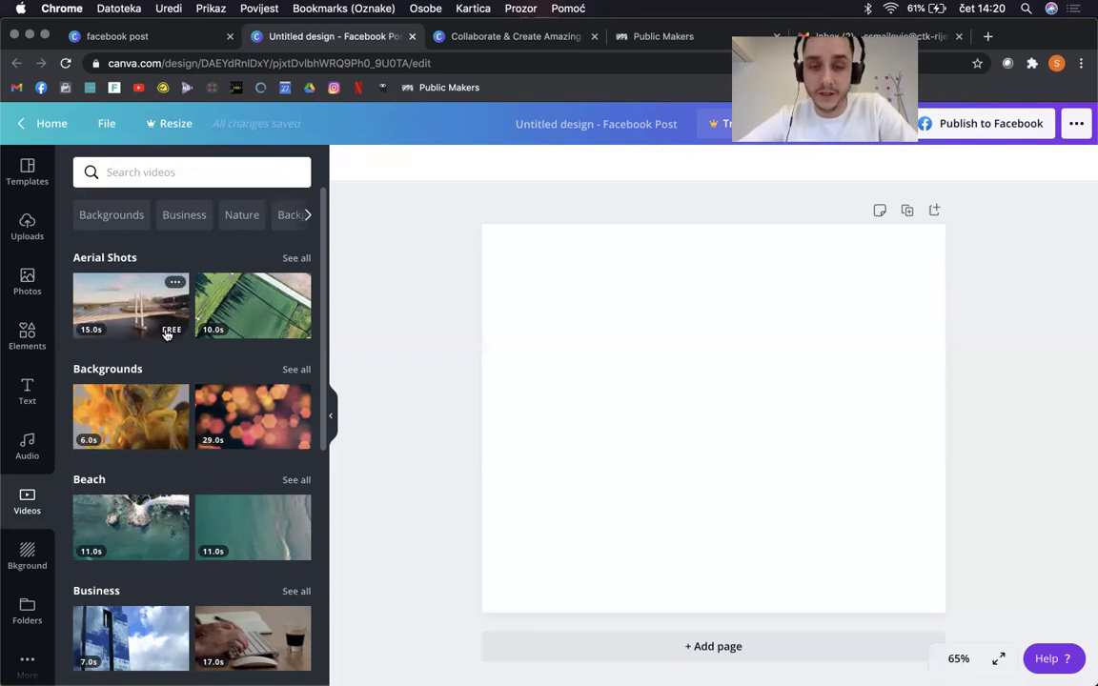
Step: Show the Bkground panel with colour swatches and patterned background images
{"action": "left_click", "coordinate": [26, 550]}
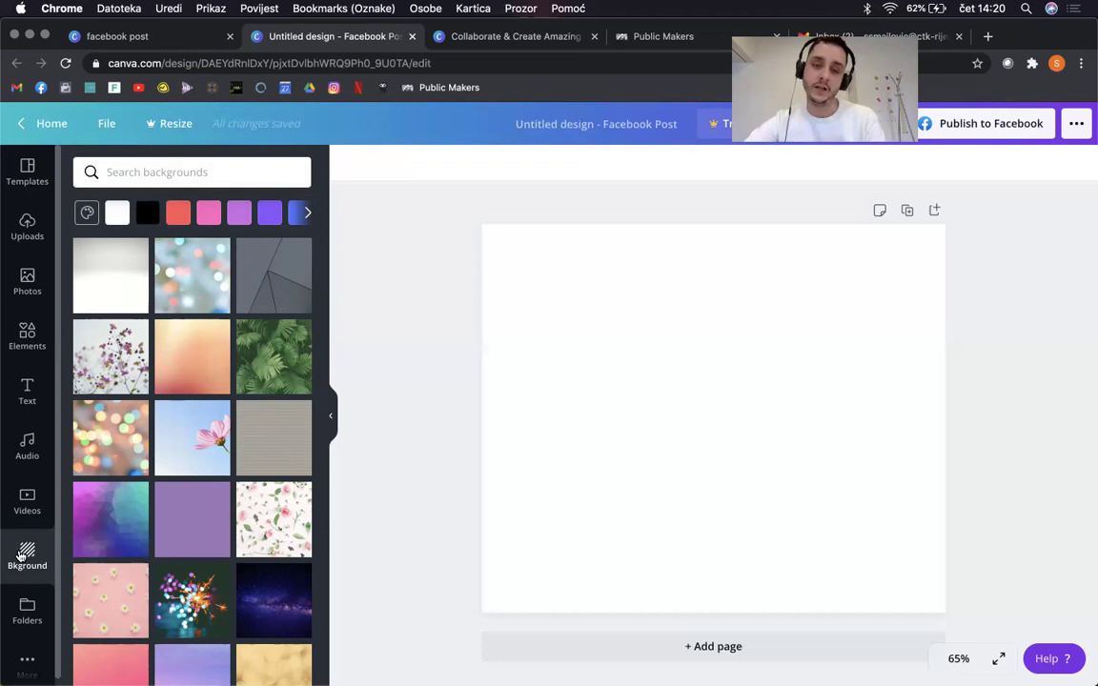
Step: Check the Folders panel, then list apps like Pexels, Pixabay, Emoji and Google Drive
{"action": "left_click", "coordinate": [27, 607]}
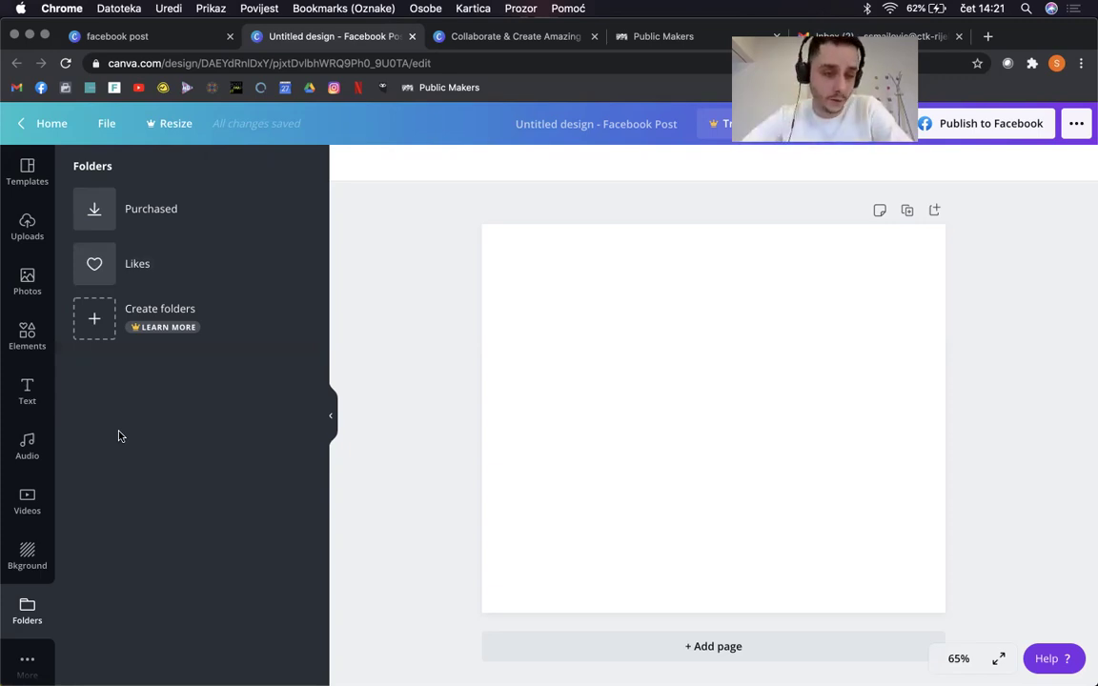
{"action": "left_click", "coordinate": [23, 659]}
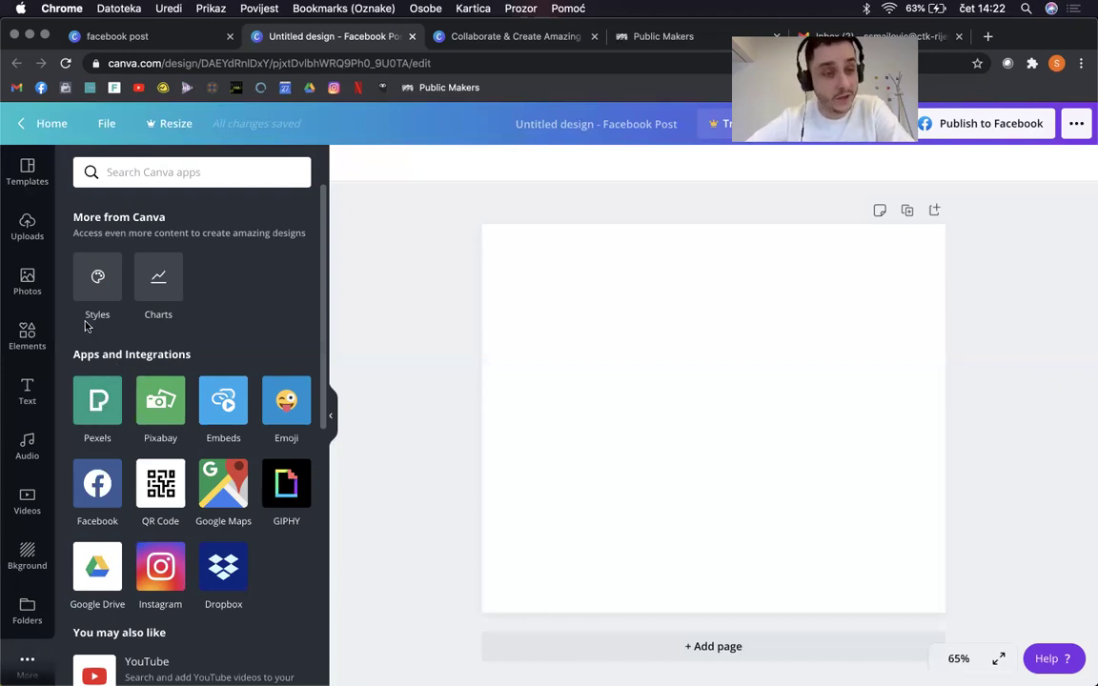
Step: Show the grid of free stock photos beside the blank Facebook Post page
{"action": "left_click", "coordinate": [28, 277]}
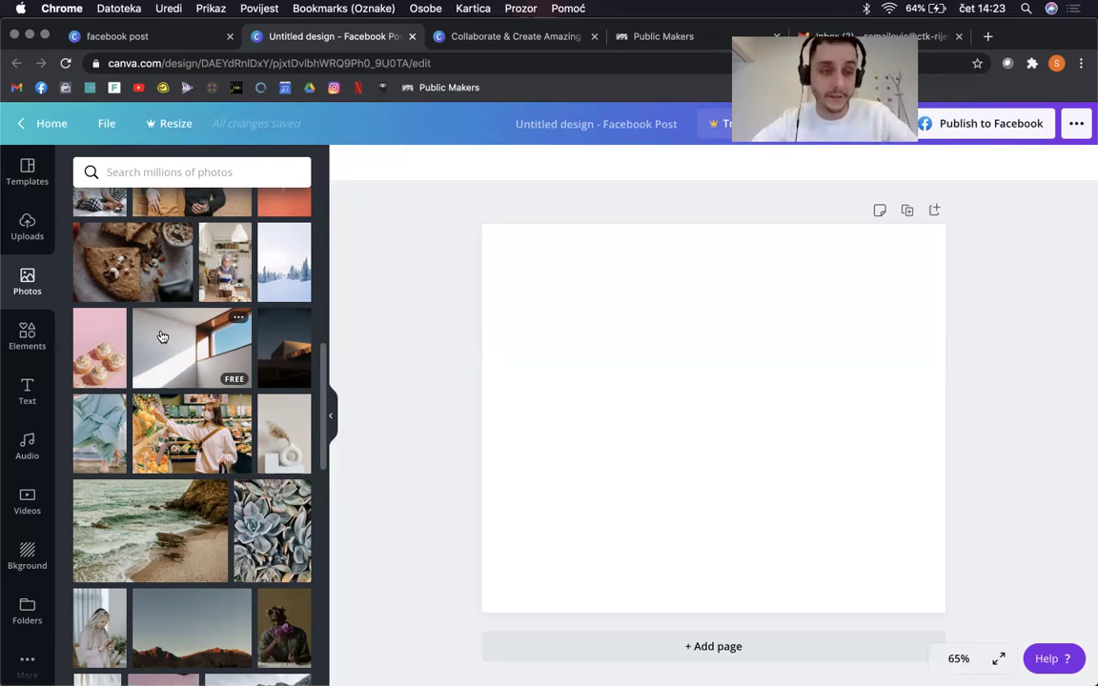
Step: Switch from the photo grid to the heading and subheading text options
{"action": "left_click", "coordinate": [31, 391]}
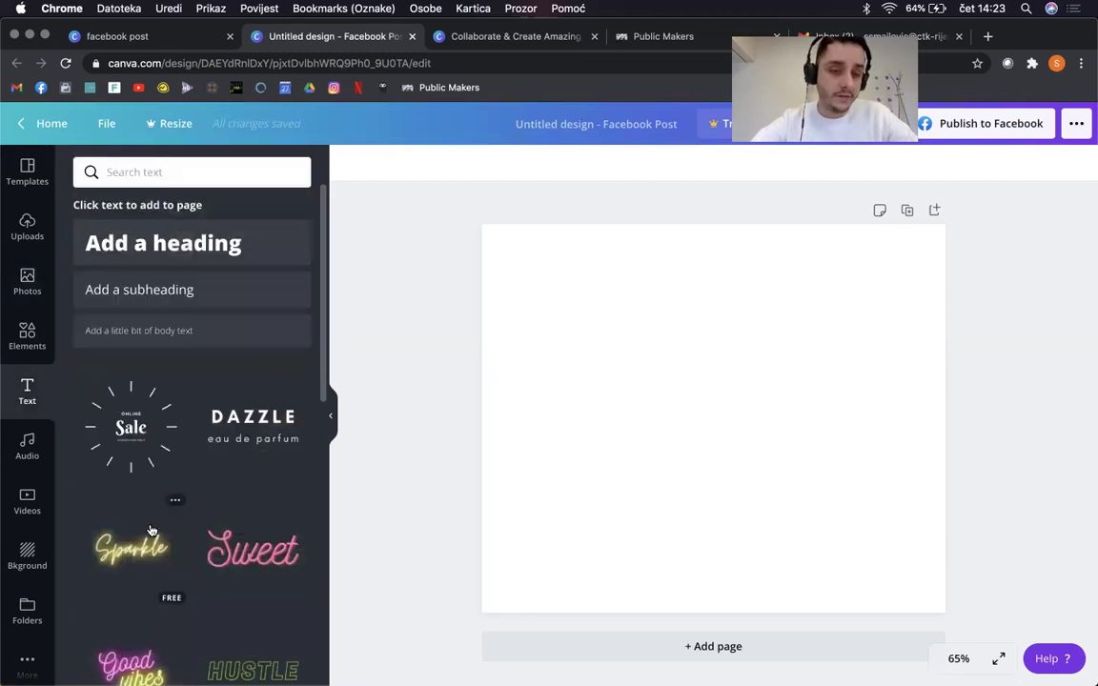
{"action": "scroll", "coordinate": [150, 530], "scroll_direction": "down", "scroll_amount": 4}
{"action": "scroll", "coordinate": [150, 530], "scroll_direction": "down", "scroll_amount": 3}
{"action": "scroll", "coordinate": [151, 530], "scroll_direction": "down", "scroll_amount": 5}
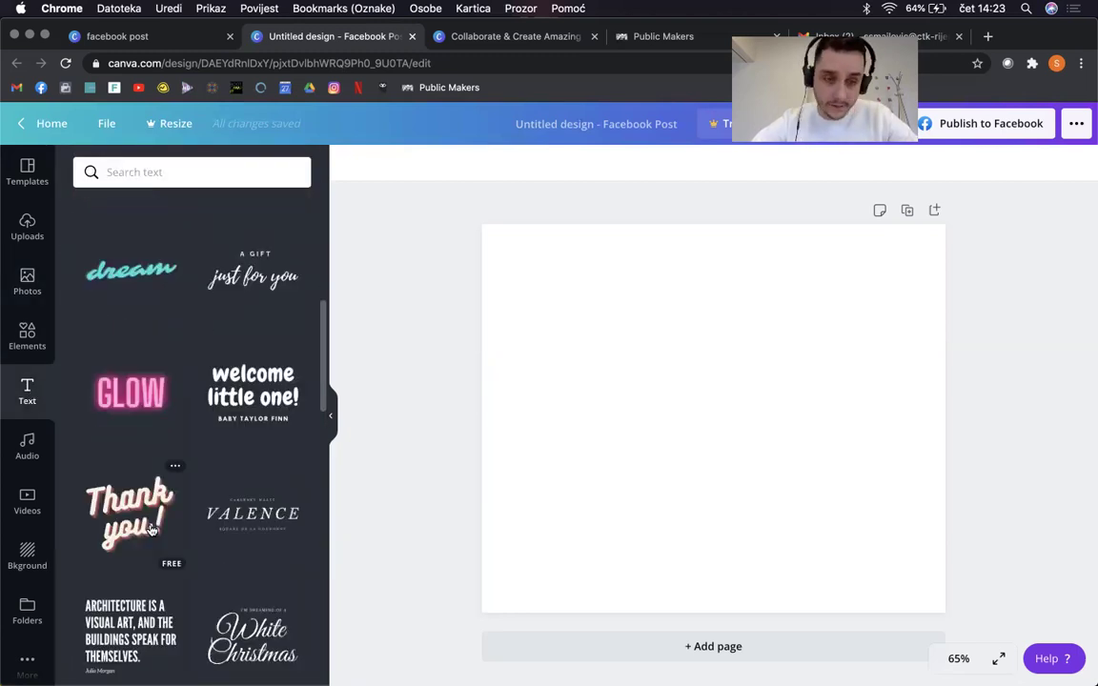
{"action": "scroll", "coordinate": [150, 531], "scroll_direction": "down", "scroll_amount": 5}
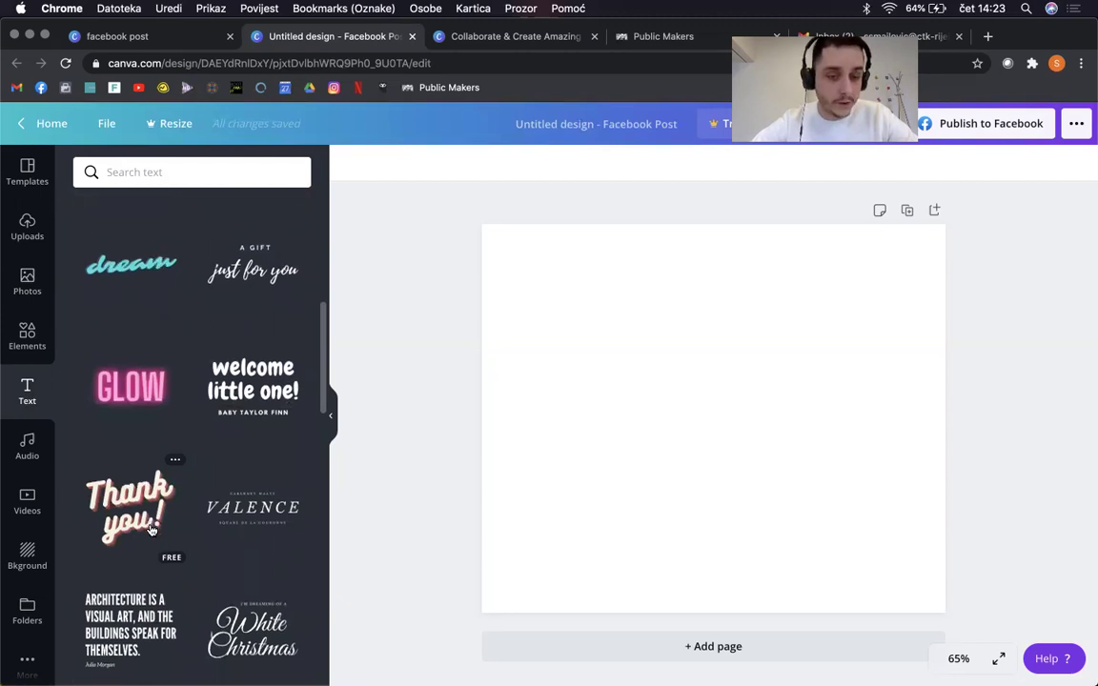
{"action": "scroll", "coordinate": [151, 531], "scroll_direction": "down", "scroll_amount": 3}
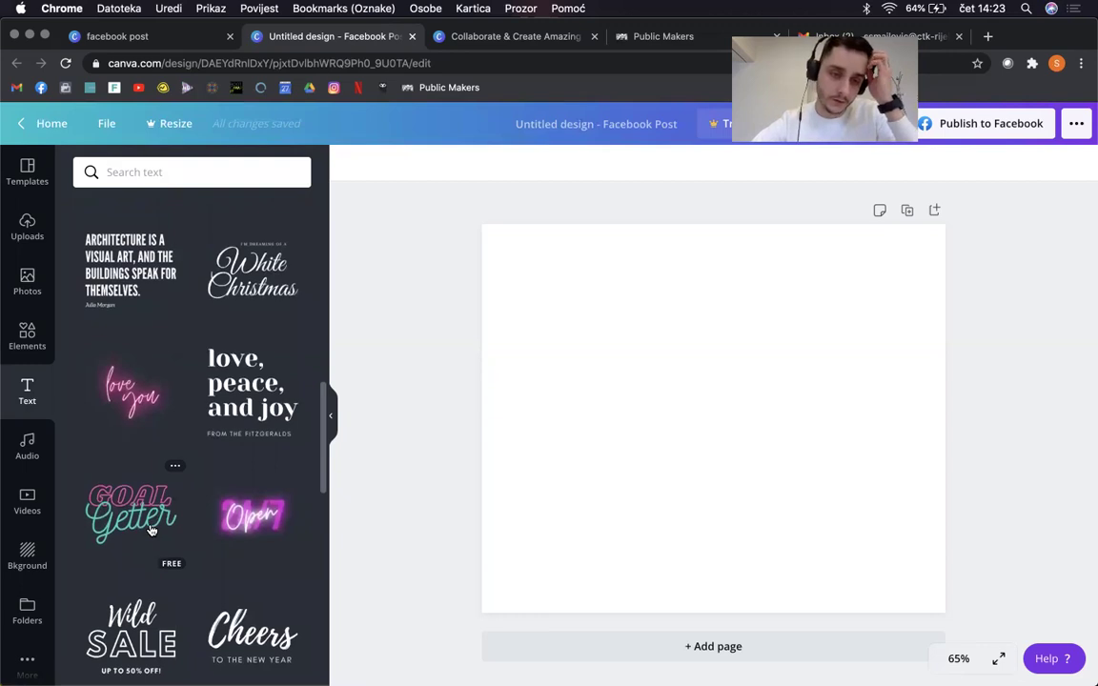
{"action": "scroll", "coordinate": [151, 530], "scroll_direction": "down", "scroll_amount": 1}
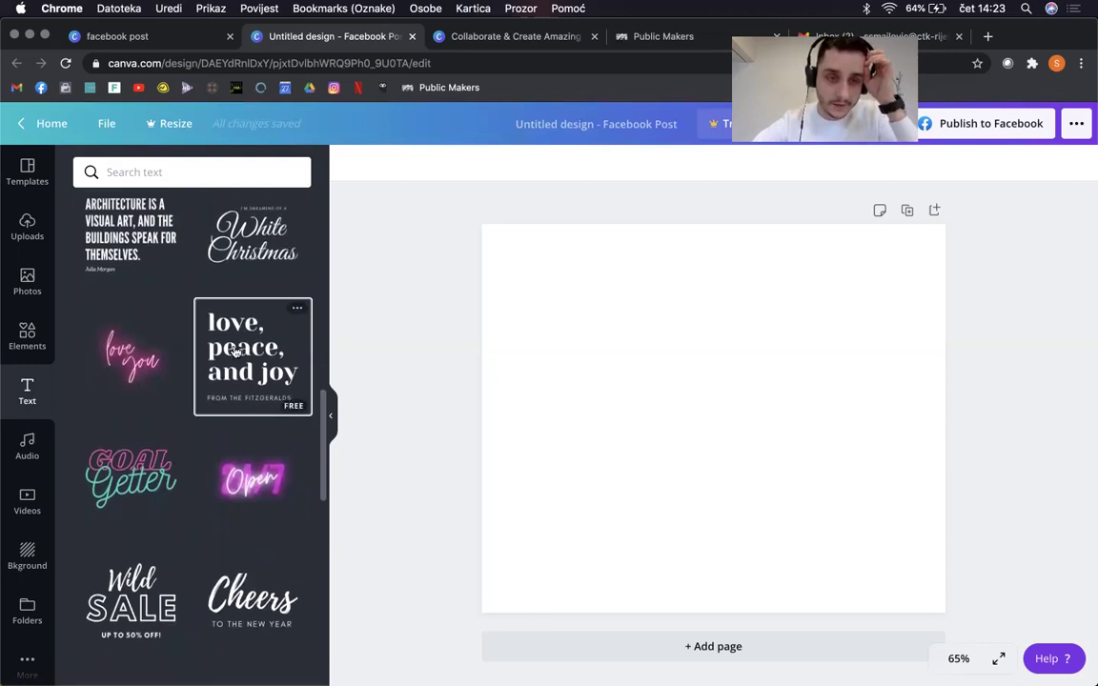
{"action": "scroll", "coordinate": [235, 353], "scroll_direction": "down", "scroll_amount": 10}
Step: Add the 'love, peace, and joy' text preset at the top-left, widened to about 782 px
{"action": "left_click", "coordinate": [253, 541]}
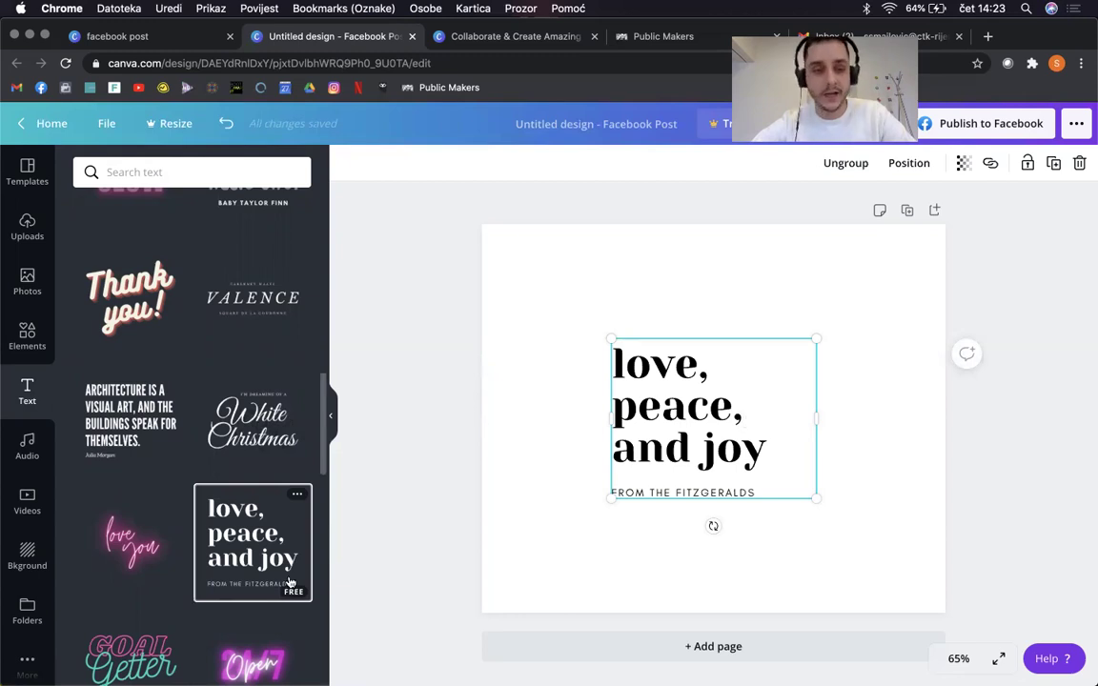
{"action": "mouse_move", "coordinate": [268, 566]}
{"action": "left_mouse_down"}
{"action": "mouse_move", "coordinate": [276, 533]}
{"action": "mouse_move", "coordinate": [540, 361]}
{"action": "mouse_move", "coordinate": [230, 445]}
{"action": "mouse_move", "coordinate": [255, 546]}
{"action": "left_mouse_up"}
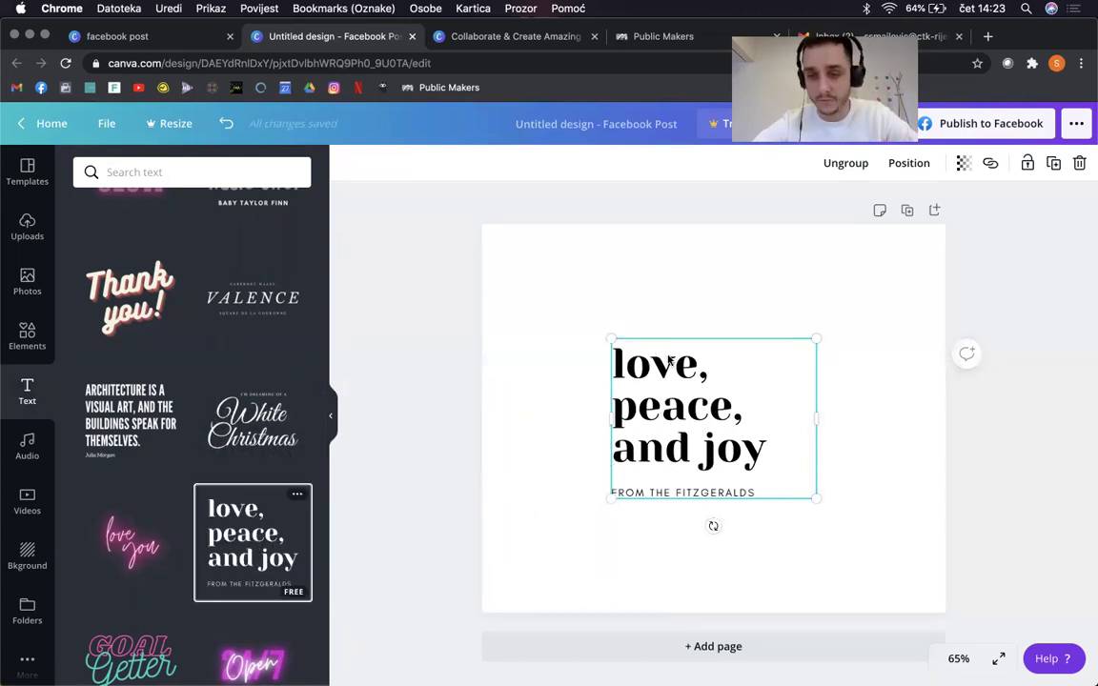
{"action": "left_click_drag", "start_coordinate": [670, 363], "coordinate": [578, 298]}
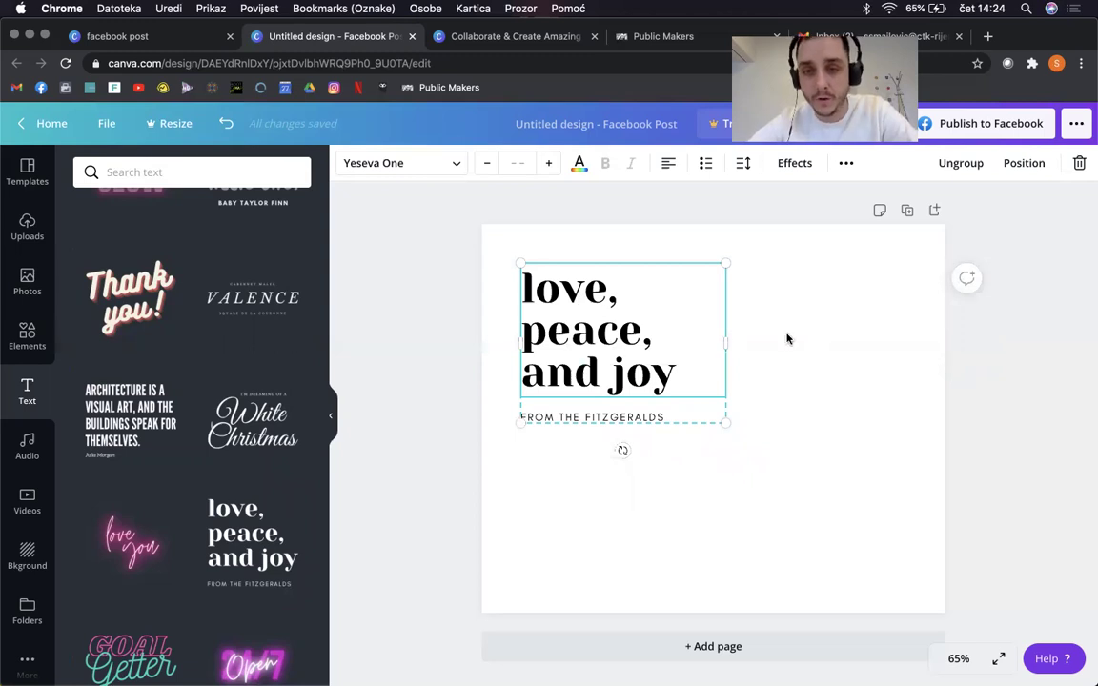
{"action": "left_click_drag", "start_coordinate": [727, 343], "coordinate": [906, 321]}
Step: Replace the 'love, peace, and joy' heading with 'Did you know that...' and select it
{"action": "double_click", "coordinate": [624, 381]}
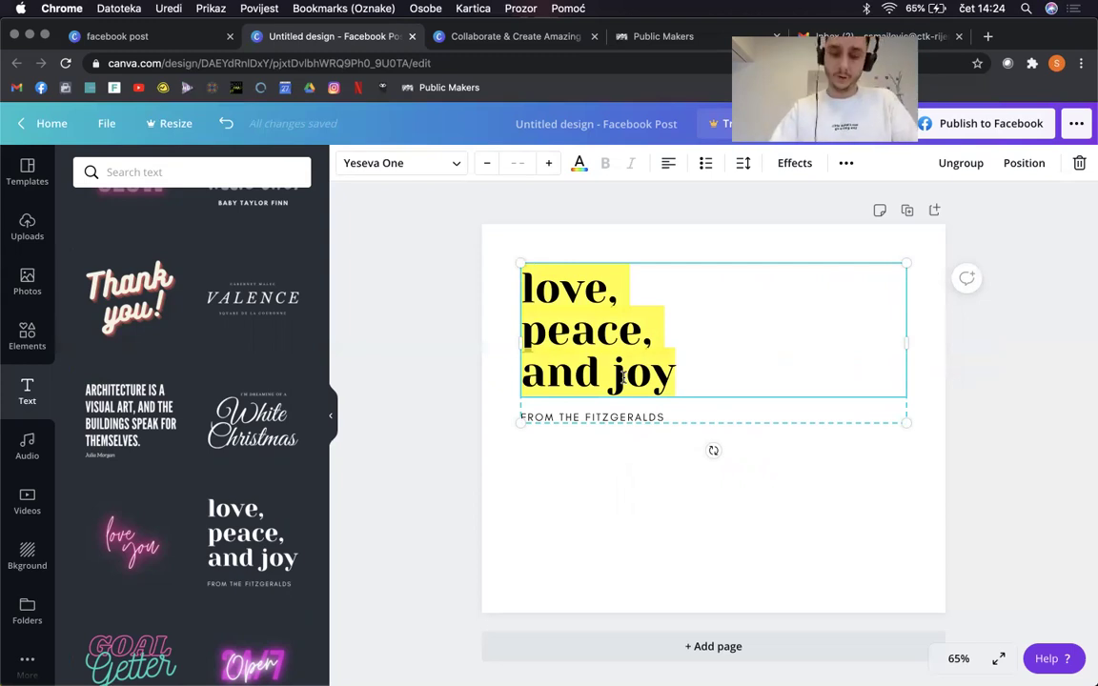
{"action": "type", "text": "Did"}
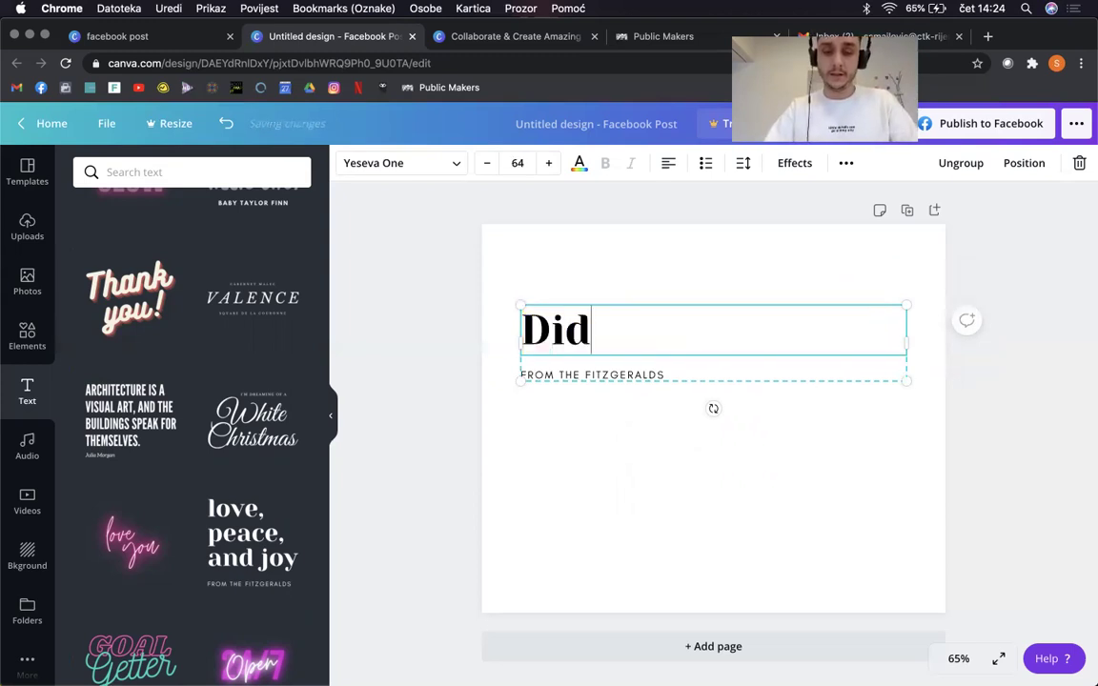
{"action": "type", "text": " you kno"}
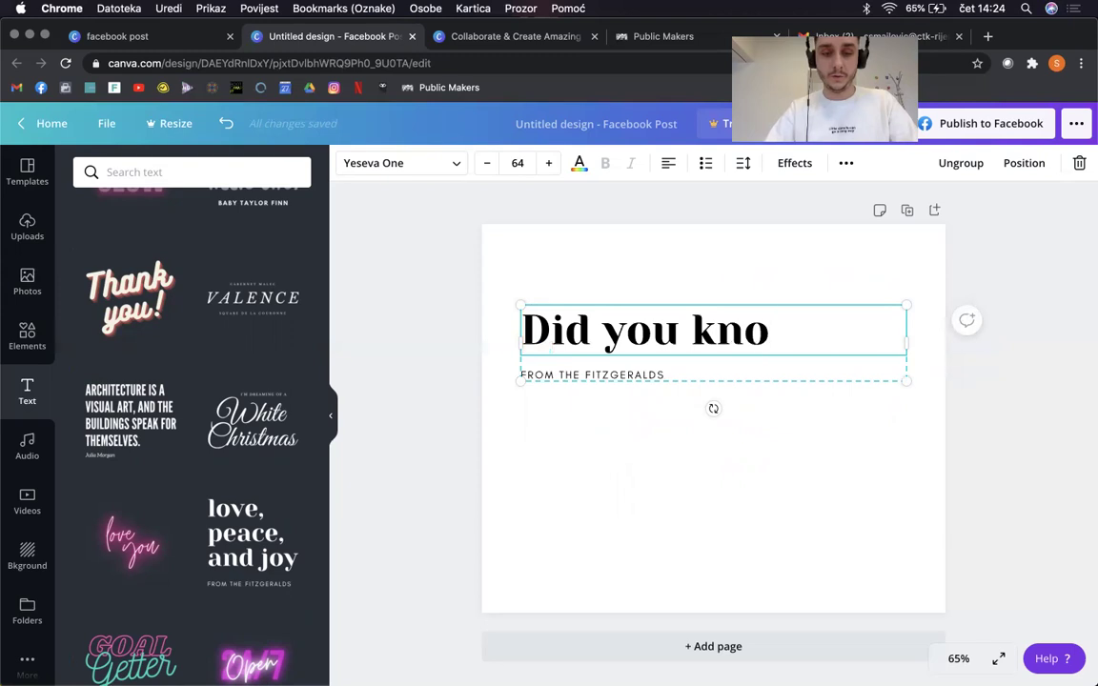
{"action": "type", "text": "w that"}
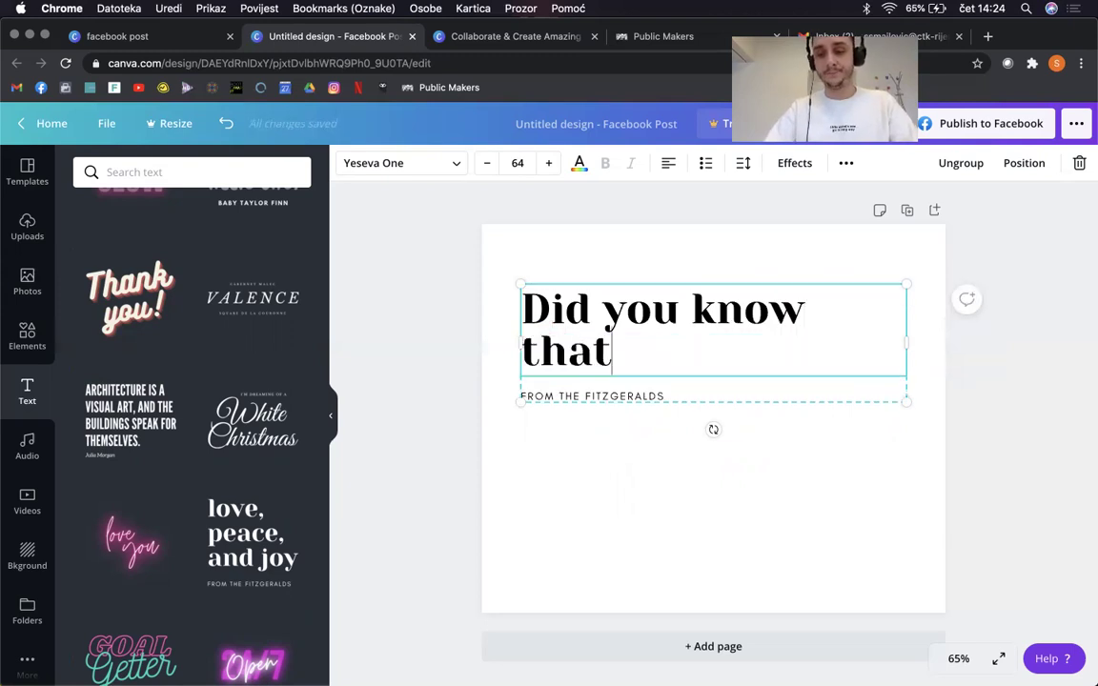
{"action": "type", "text": "..."}
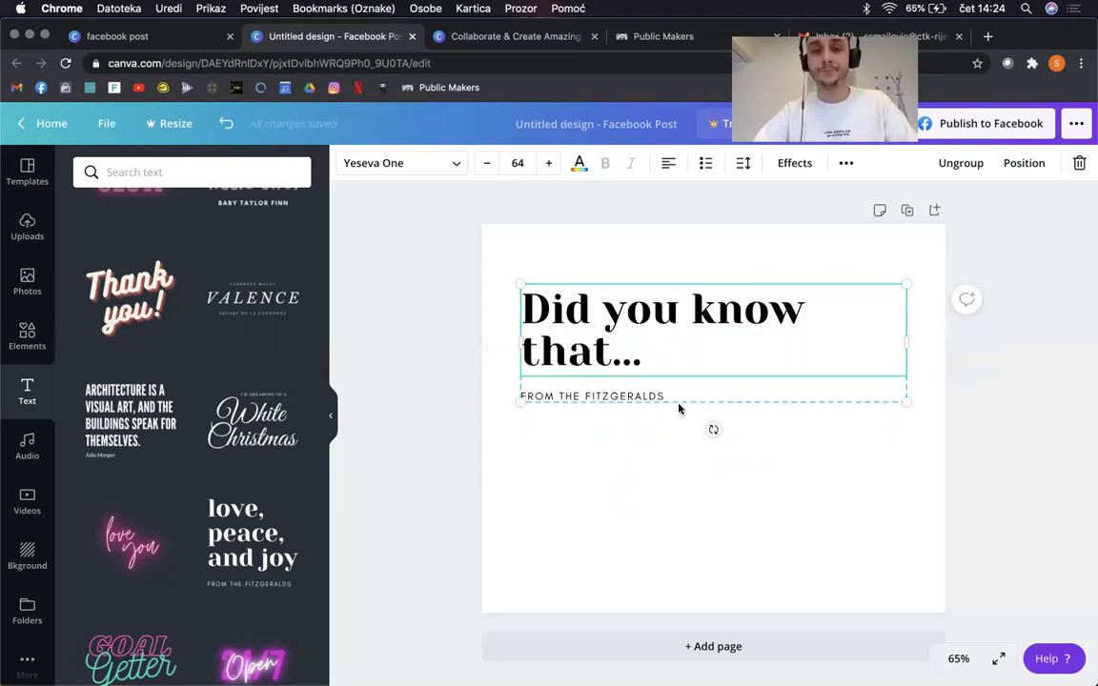
{"action": "left_click_drag", "start_coordinate": [621, 366], "coordinate": [519, 312]}
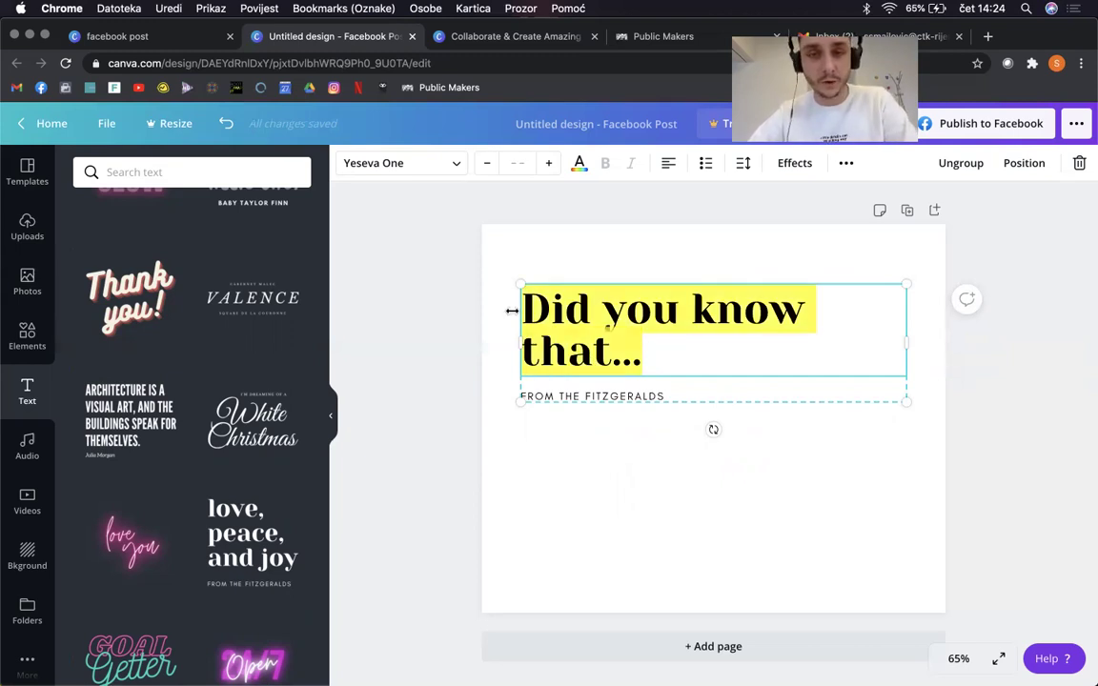
Step: Reduce the heading font five sizes so 'Did you know that...' fits on one line
{"action": "left_click", "coordinate": [485, 163]}
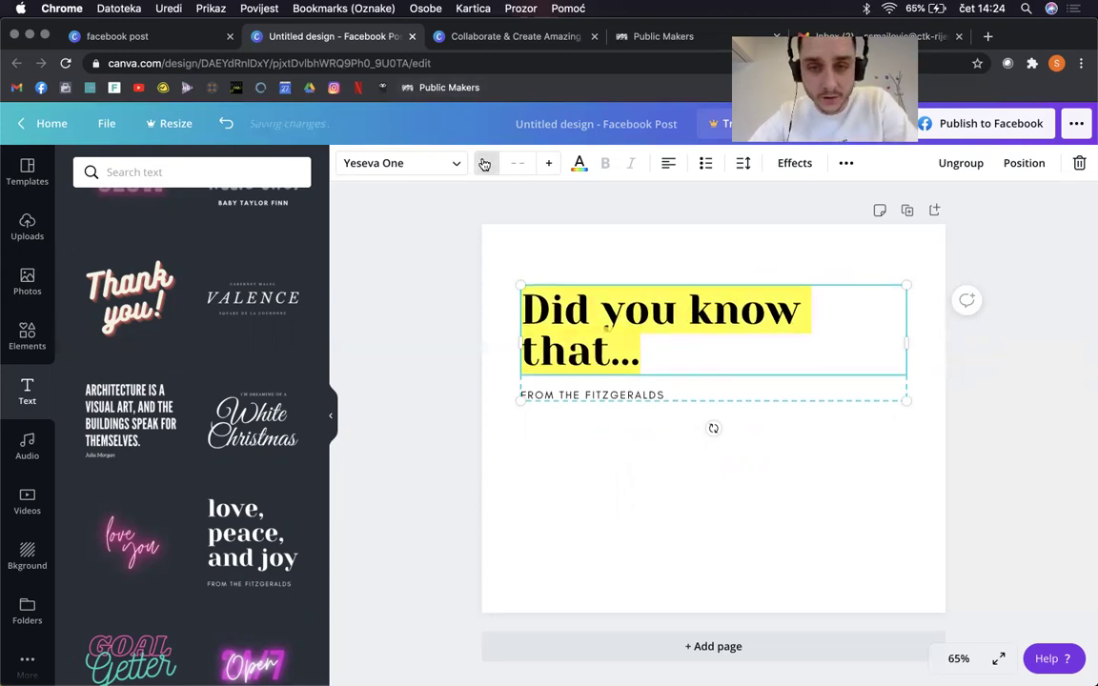
{"action": "left_click", "coordinate": [485, 163]}
{"action": "left_click", "coordinate": [485, 162]}
{"action": "left_click", "coordinate": [485, 163]}
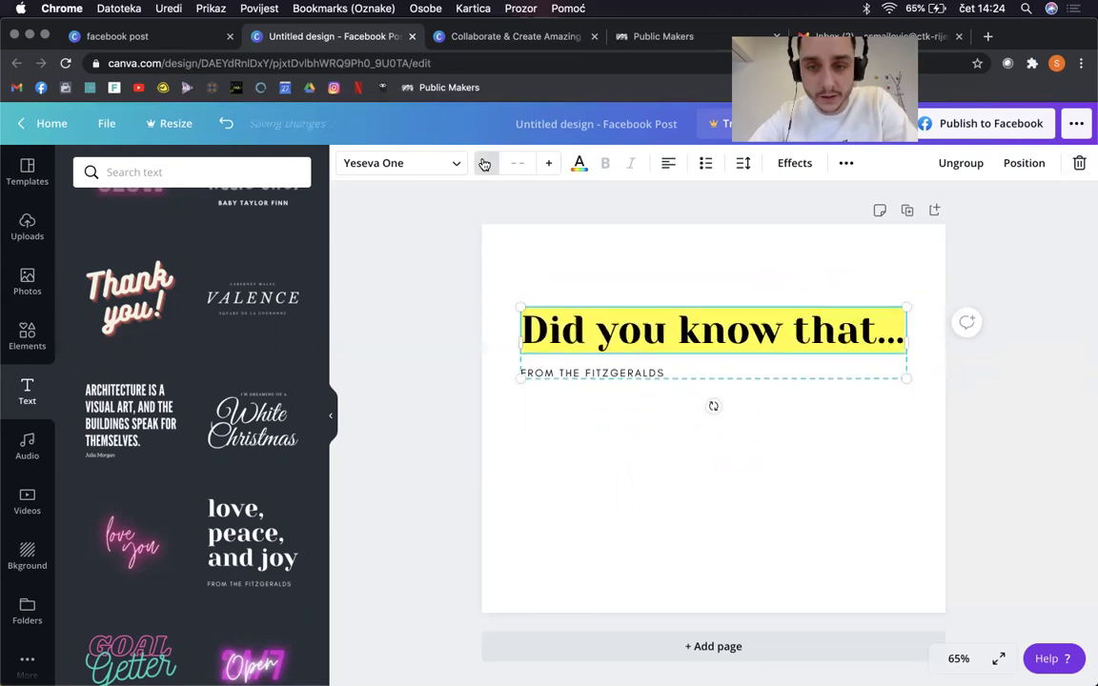
{"action": "left_click", "coordinate": [485, 163]}
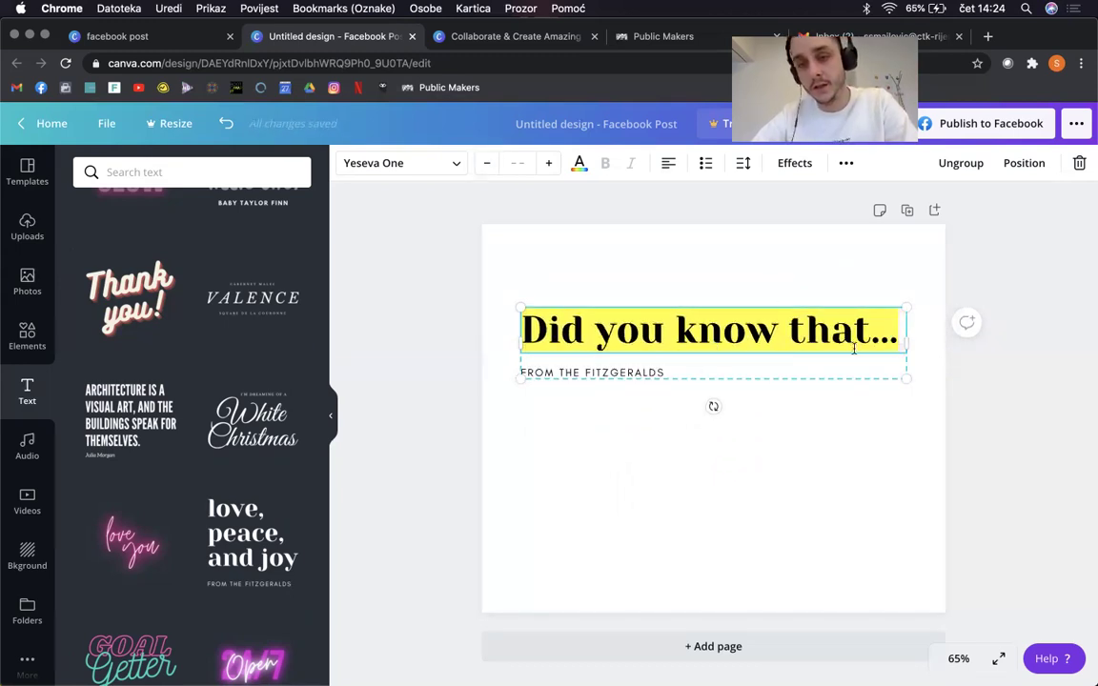
Step: Move the heading group higher, near the top of the page
{"action": "left_click", "coordinate": [679, 308]}
{"action": "left_click", "coordinate": [661, 288]}
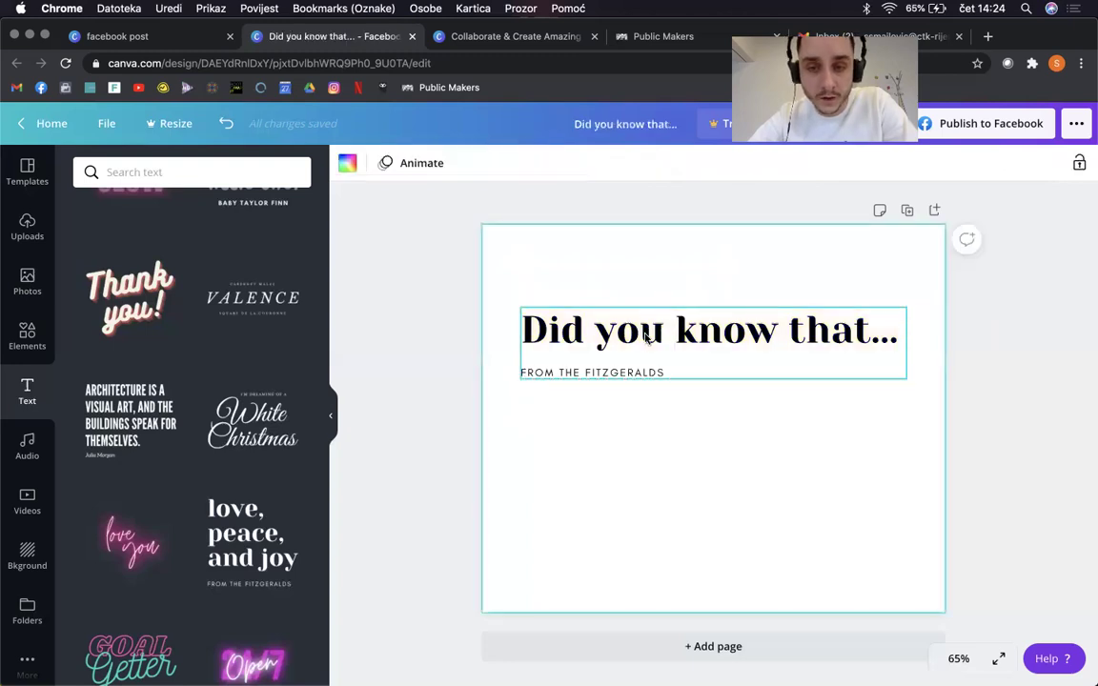
{"action": "left_click", "coordinate": [645, 335]}
{"action": "left_click_drag", "start_coordinate": [645, 336], "coordinate": [645, 286]}
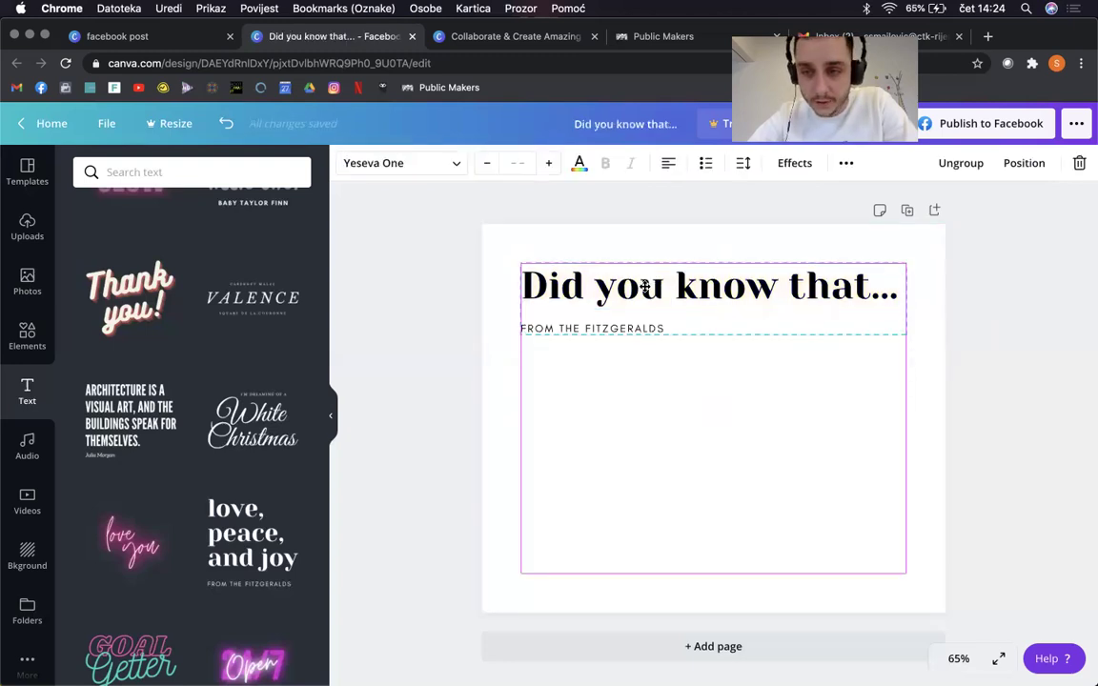
Step: Delete the 'FROM THE FITZGERALDS' subtitle, leaving only the heading on the page
{"action": "double_click", "coordinate": [629, 327]}
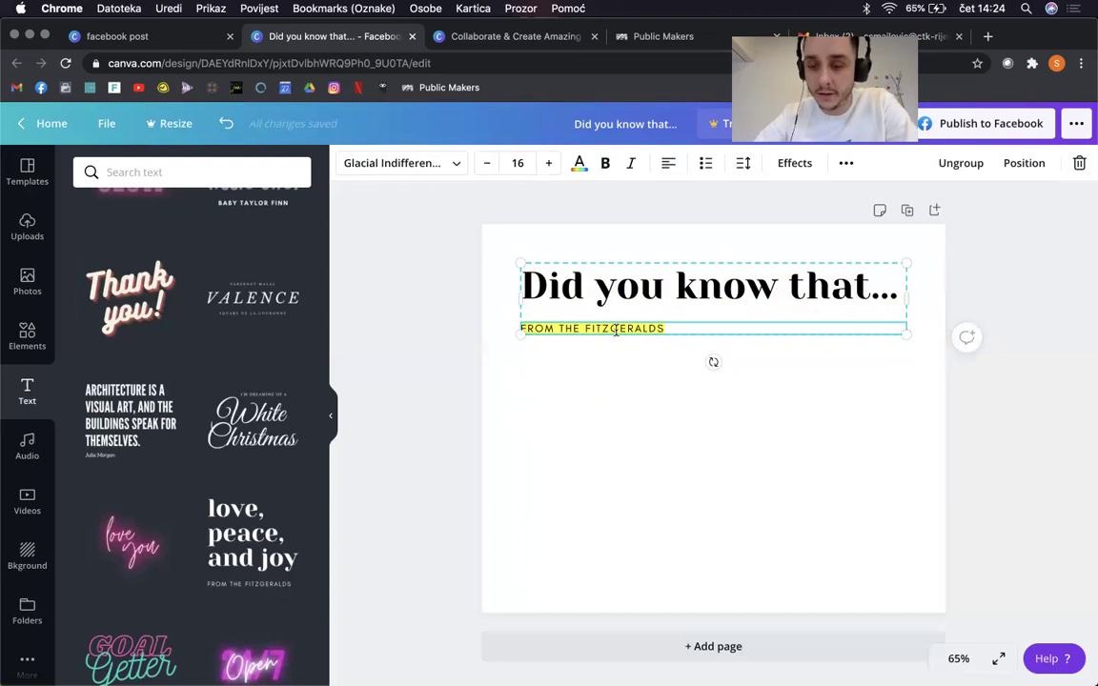
{"action": "key", "text": "BackSpace"}
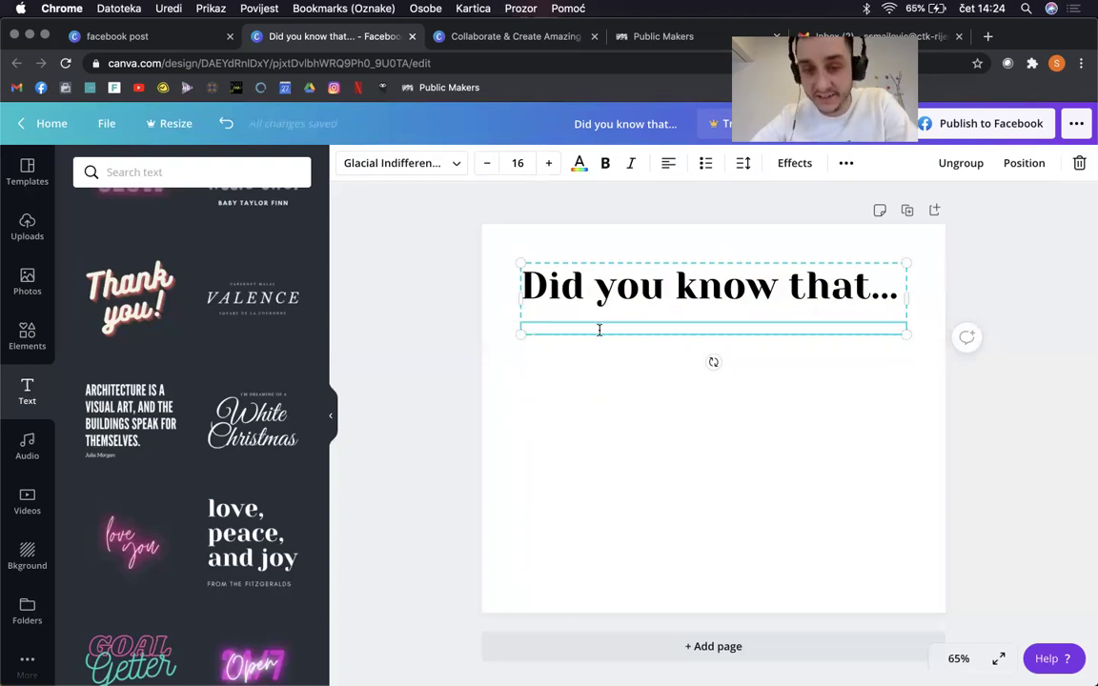
{"action": "left_click", "coordinate": [647, 345]}
{"action": "left_click", "coordinate": [648, 327]}
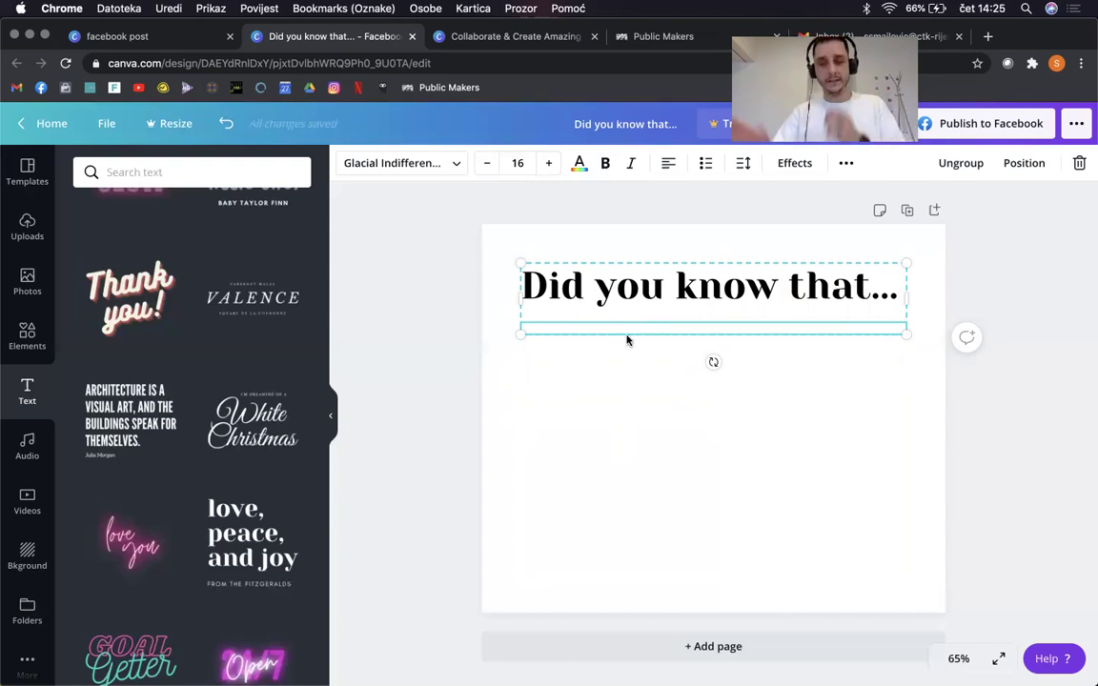
{"action": "left_click", "coordinate": [613, 412]}
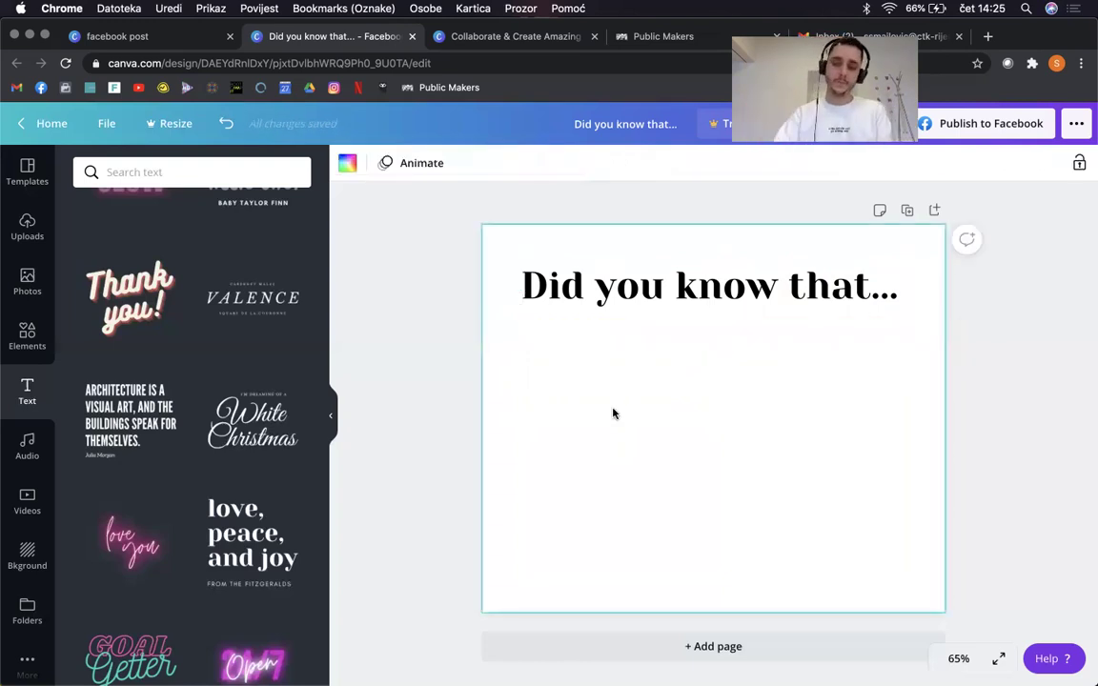